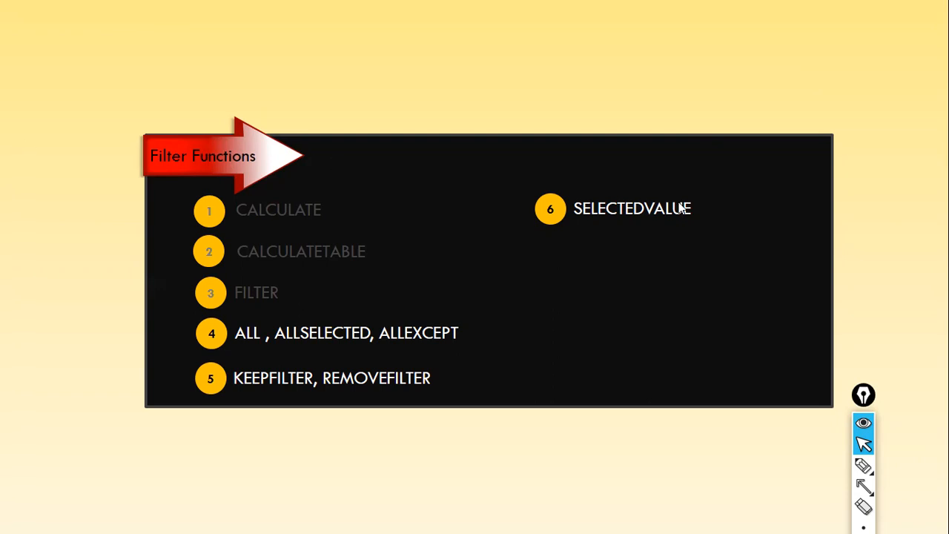
Step: Switch to the All_AllSelected_AllExcept report in Power BI Desktop, add a new blank page and clear the field search
key(alt+Tab)
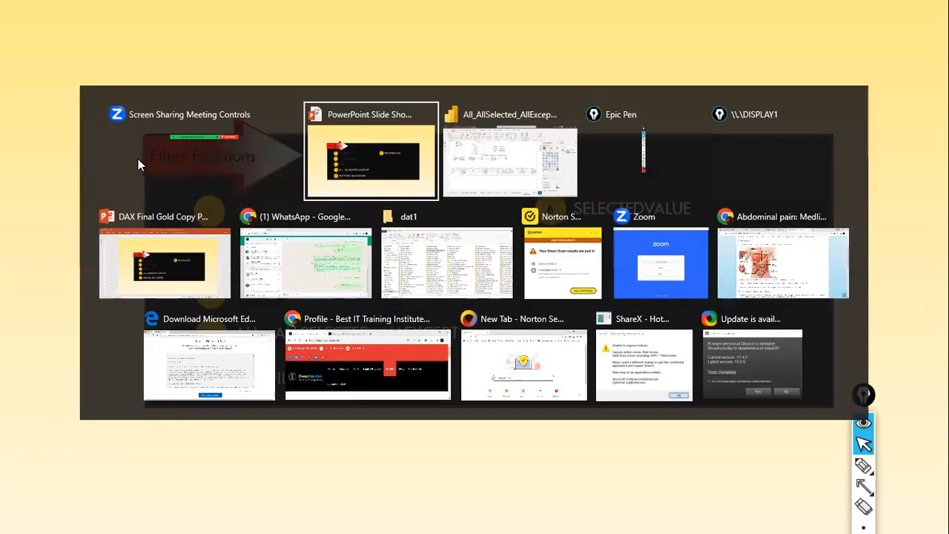
click(645, 478)
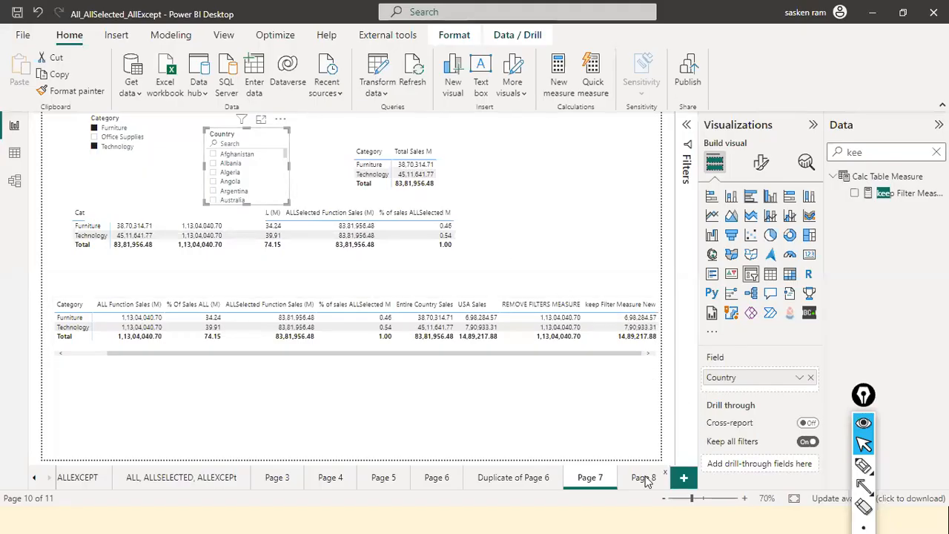
click(681, 480)
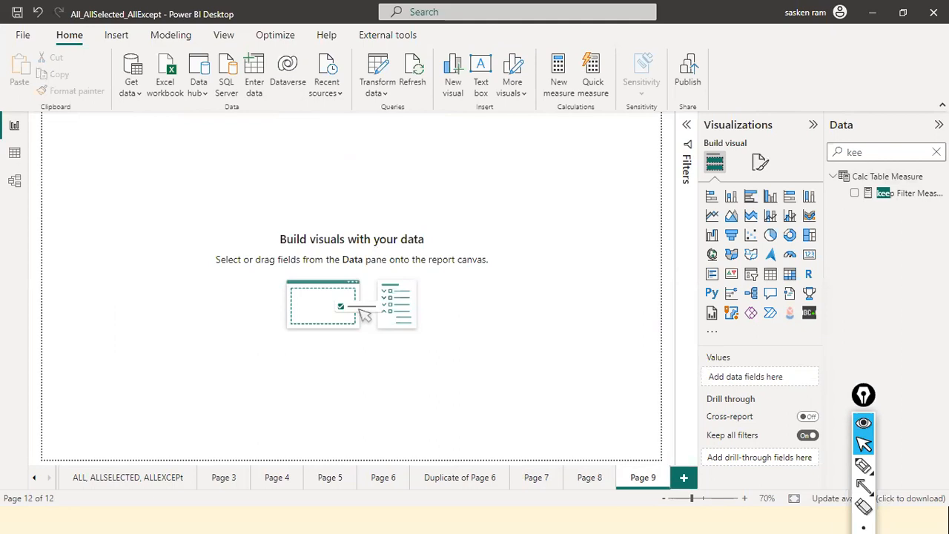
click(936, 152)
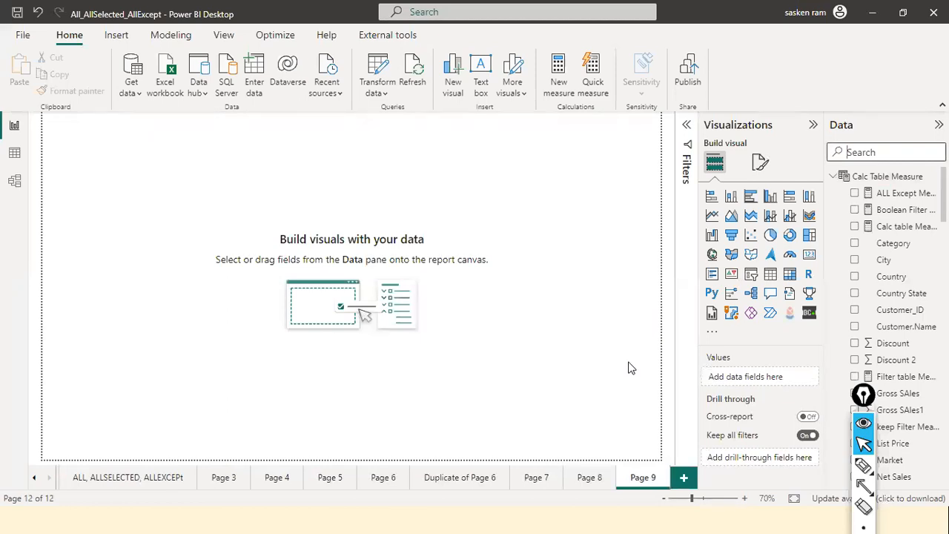
Step: Insert a table visual on the blank page and add the Category field from sales_w04 to it
click(556, 290)
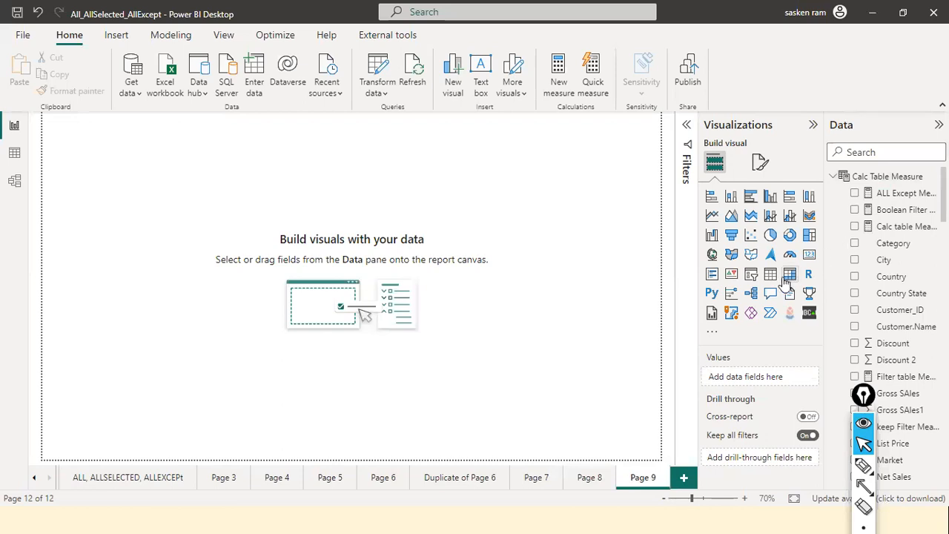
drag(66, 210, 187, 334)
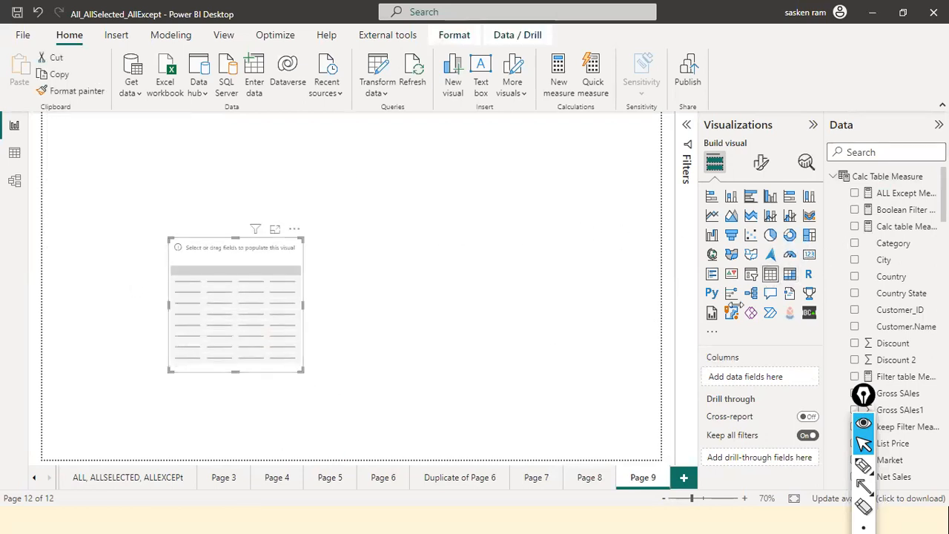
drag(863, 394, 736, 434)
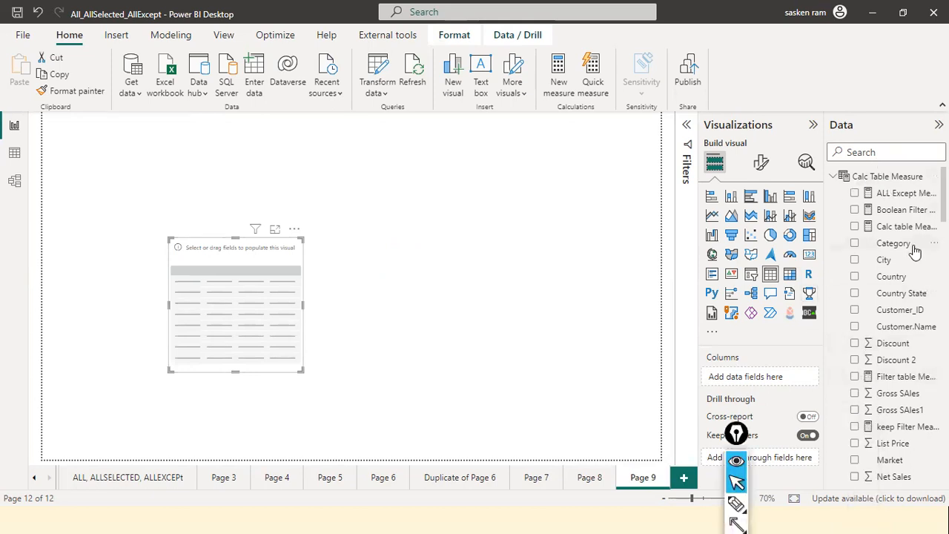
click(833, 178)
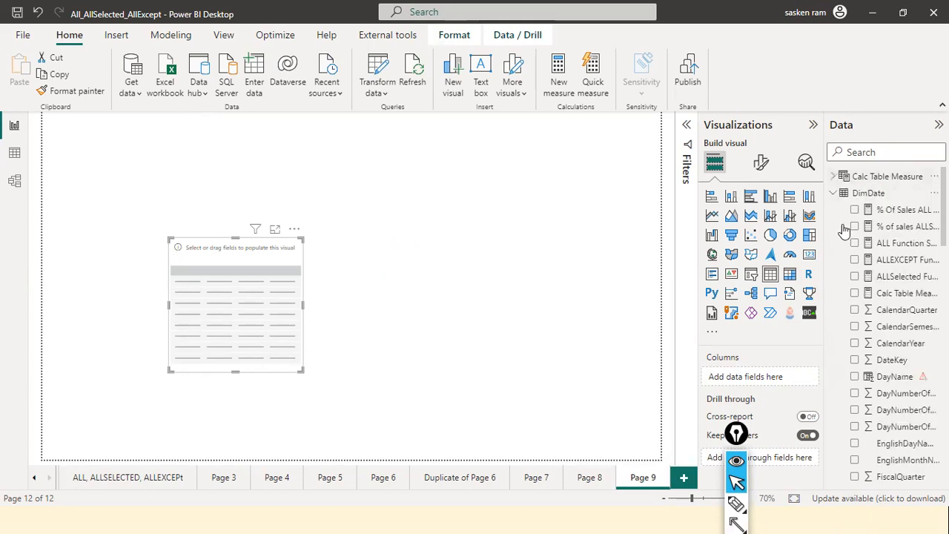
click(835, 194)
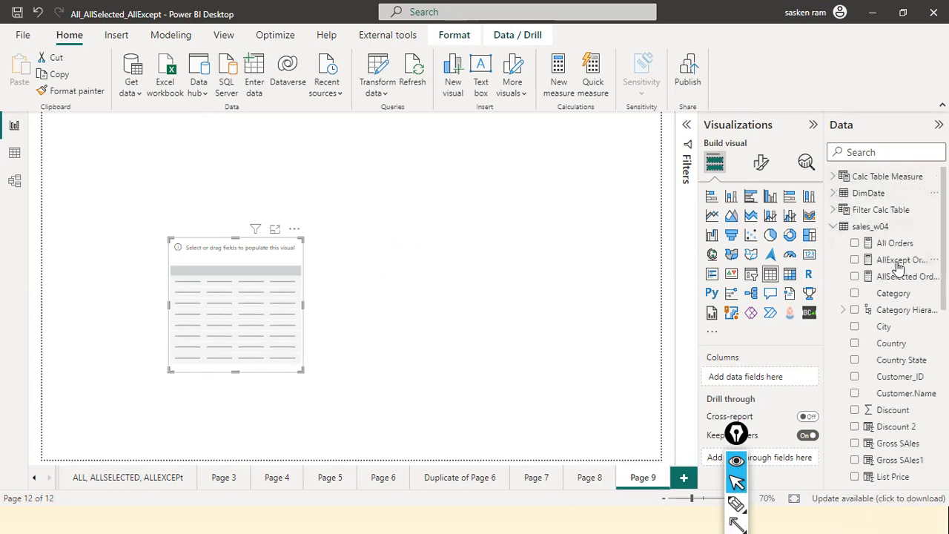
drag(878, 295, 239, 300)
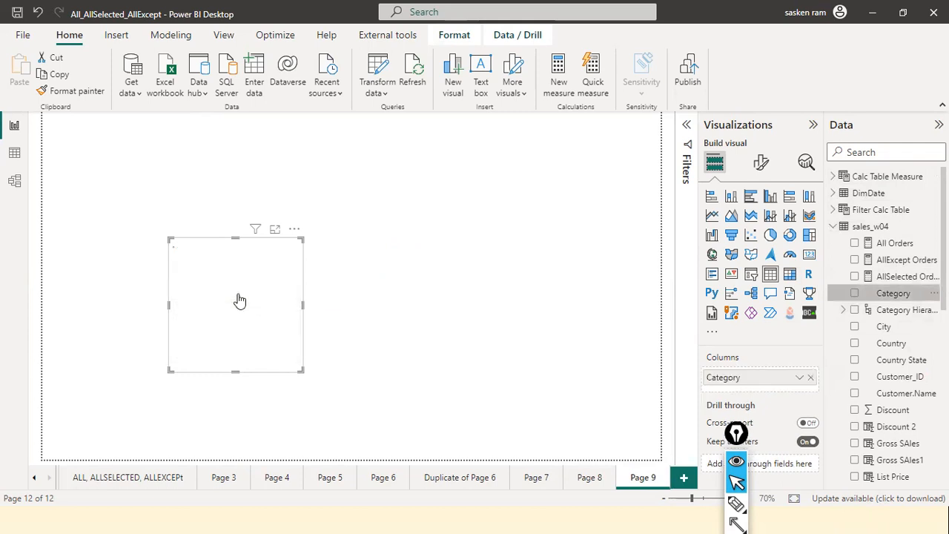
Step: Add the Total Sales M measure to the category table, widen the visual and move it to the lower part of the page
click(888, 154)
text(tota)
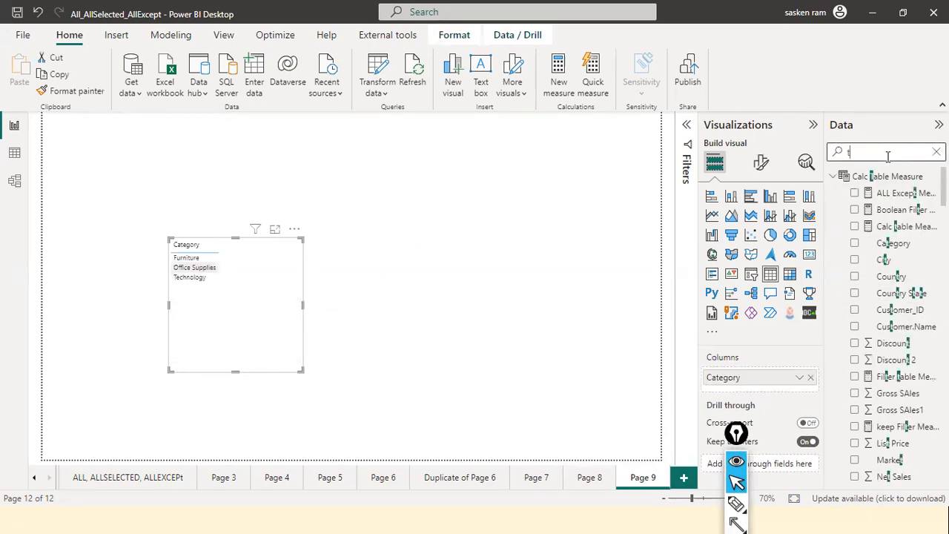
drag(914, 195, 479, 329)
drag(422, 308, 344, 316)
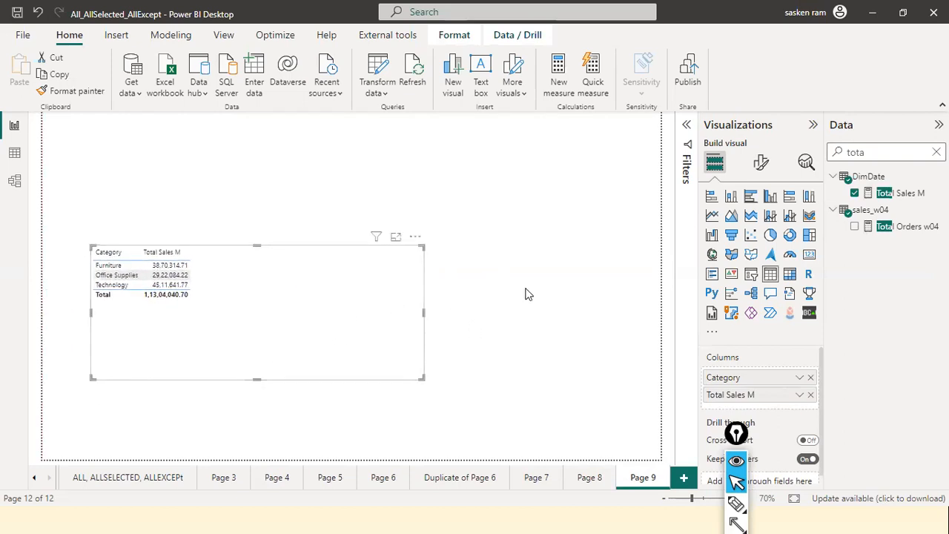
click(525, 294)
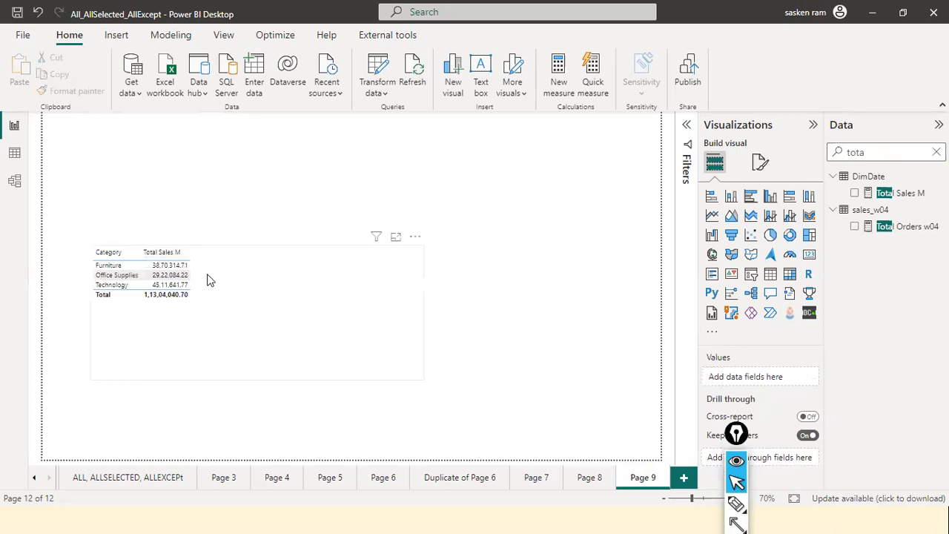
drag(208, 280, 213, 329)
click(322, 141)
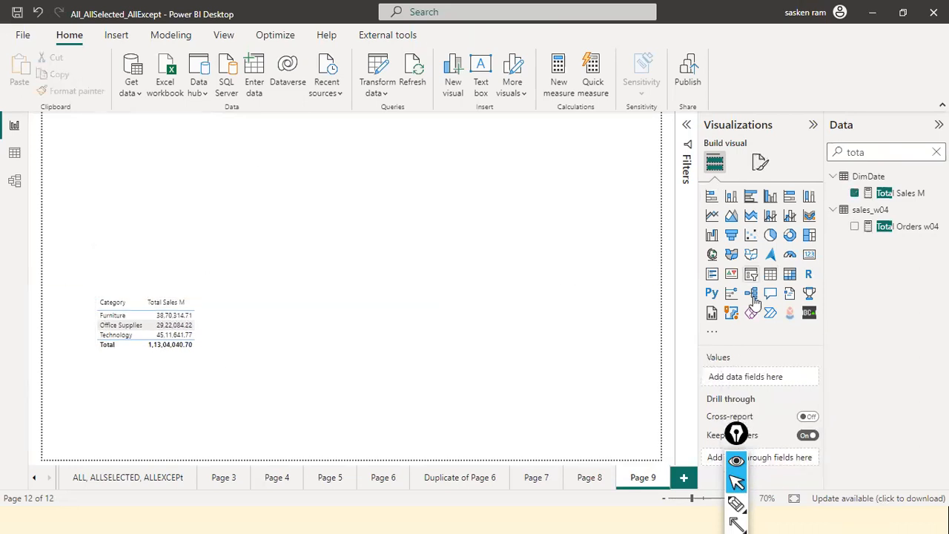
Step: Insert an empty slicer above the category table, shrink its width and height, and shift it slightly down
click(751, 275)
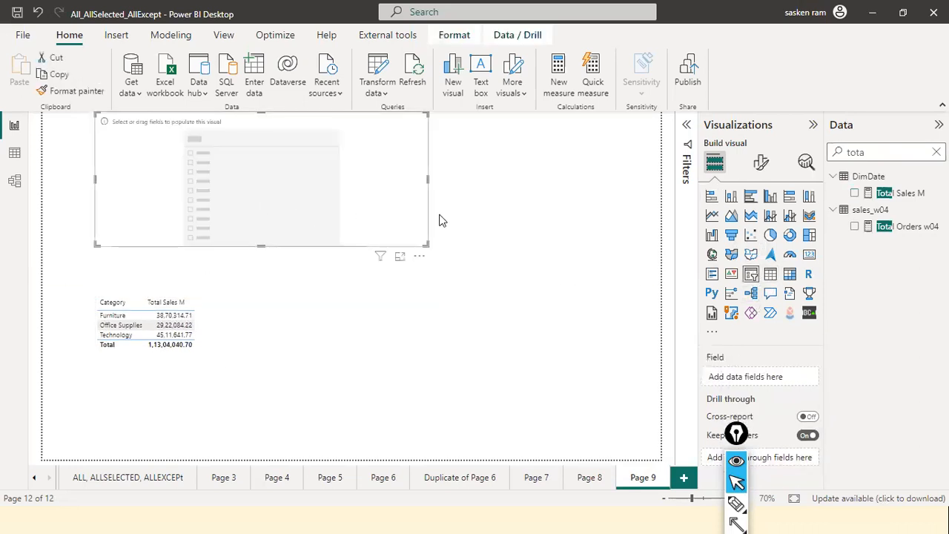
drag(428, 182, 254, 158)
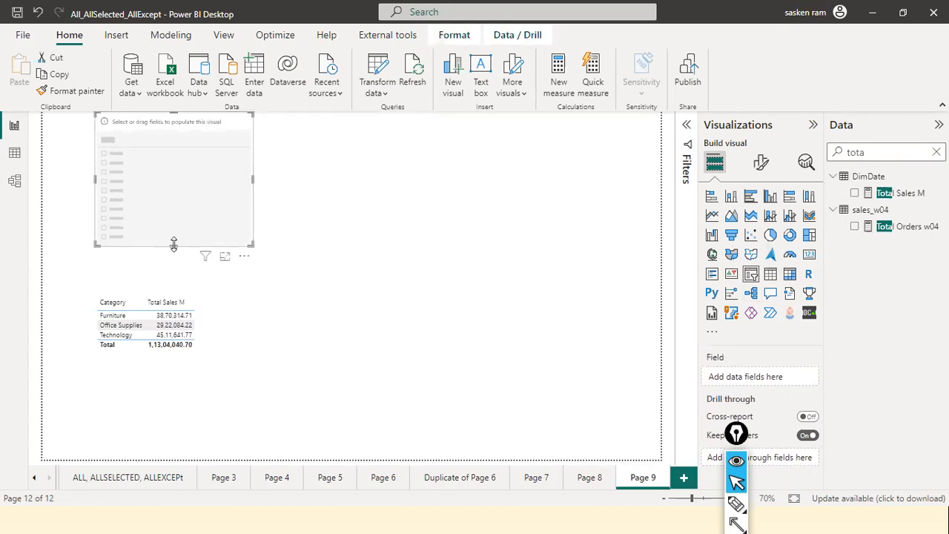
drag(176, 248, 195, 180)
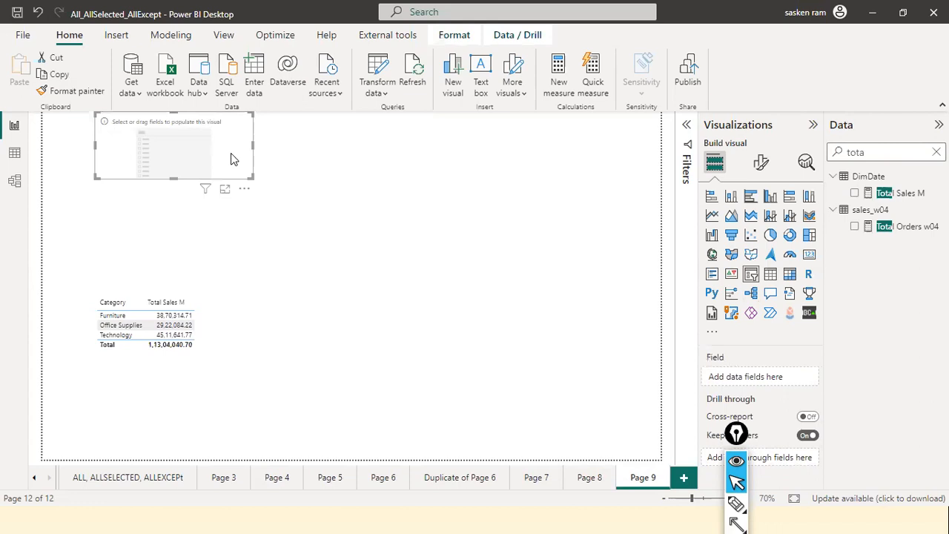
drag(230, 152, 232, 174)
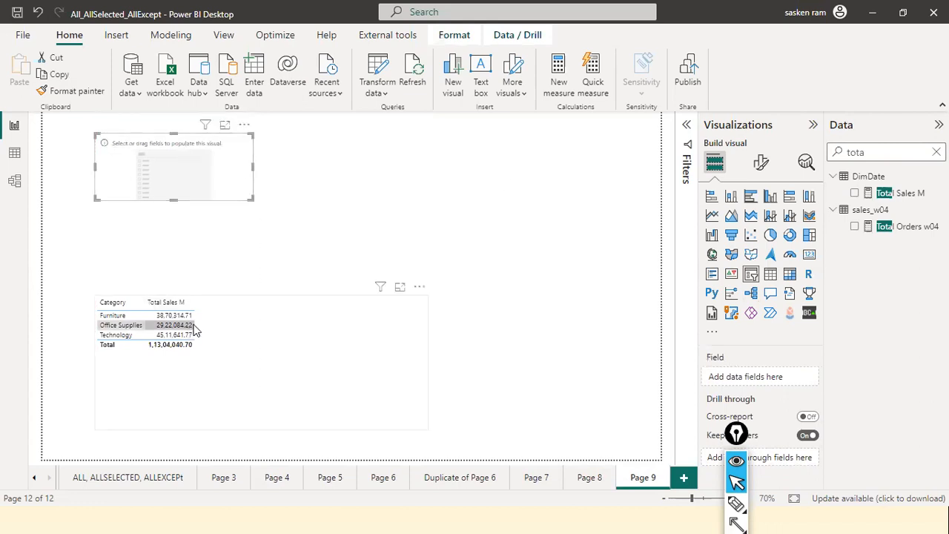
click(289, 206)
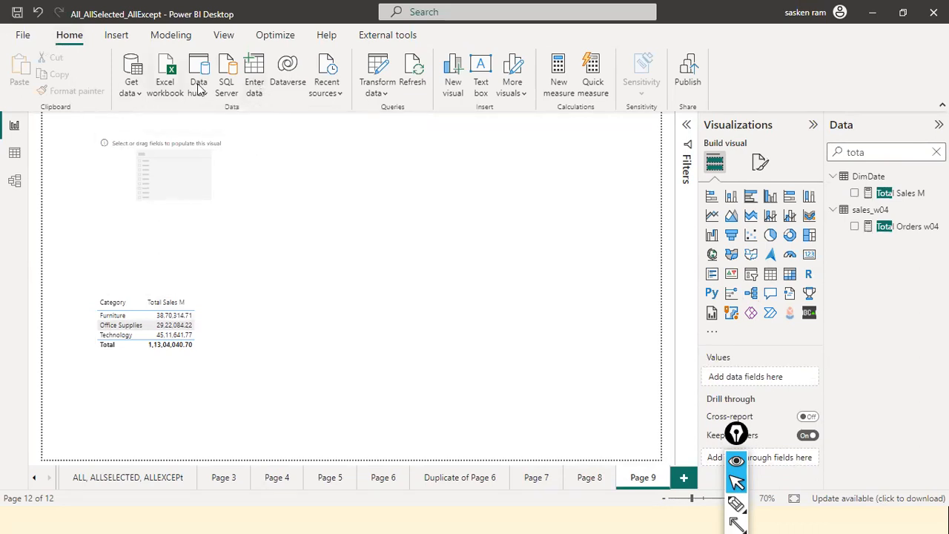
Step: Start a manually entered table named Dynamic Measures, marking its name field with two drawn arrows
click(259, 84)
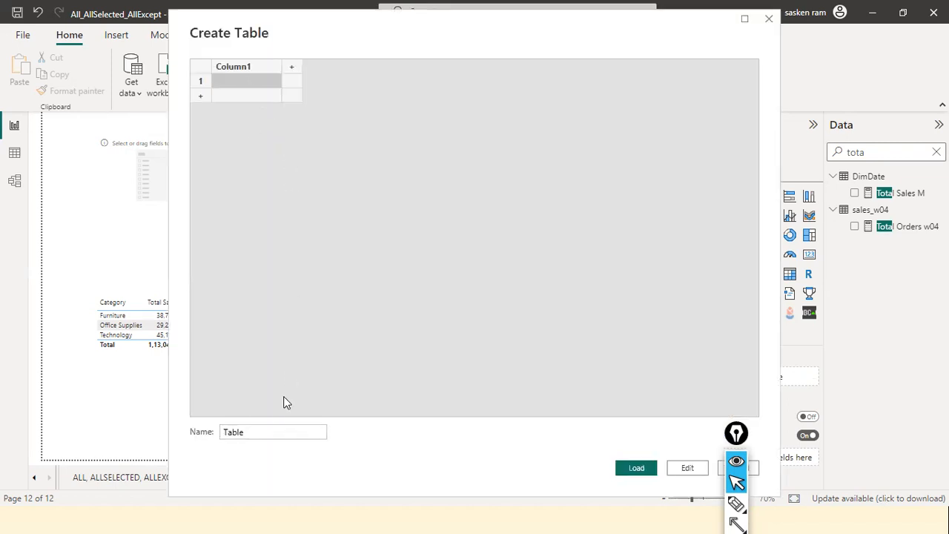
key(ctrl+shift+a)
mouse_move(283, 353)
mouse_down()
mouse_move(253, 421)
mouse_move(243, 417)
mouse_up()
mouse_move(198, 461)
mouse_down()
mouse_move(197, 418)
mouse_move(140, 386)
mouse_up()
key(ctrl+shift+2)
text(Dynami)
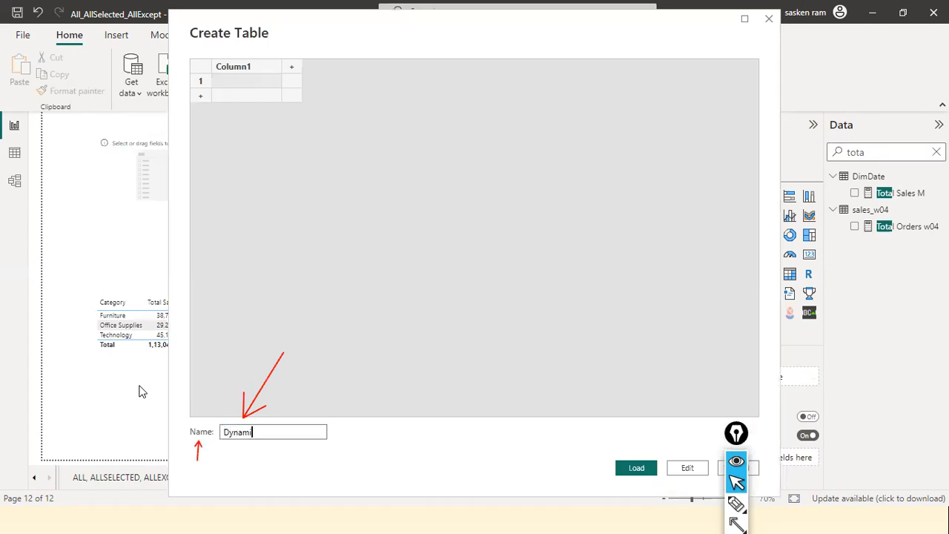
text(c Measures)
Step: Fill Column1 with the rows Total Revenue, Total Profit and Net Margin, and load the table by applying the pending changes
click(248, 83)
click(248, 83)
text(Total Revenue)
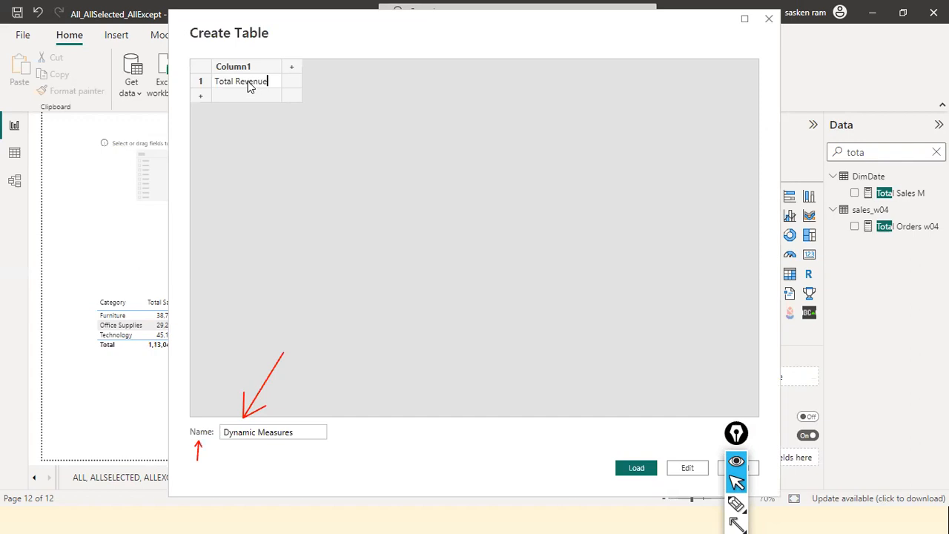
click(237, 98)
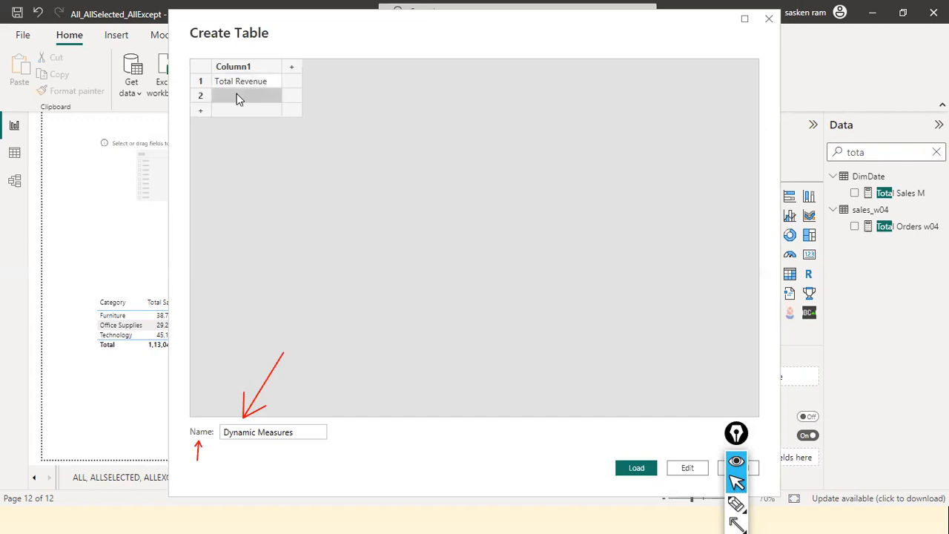
text(Total Profit)
click(245, 110)
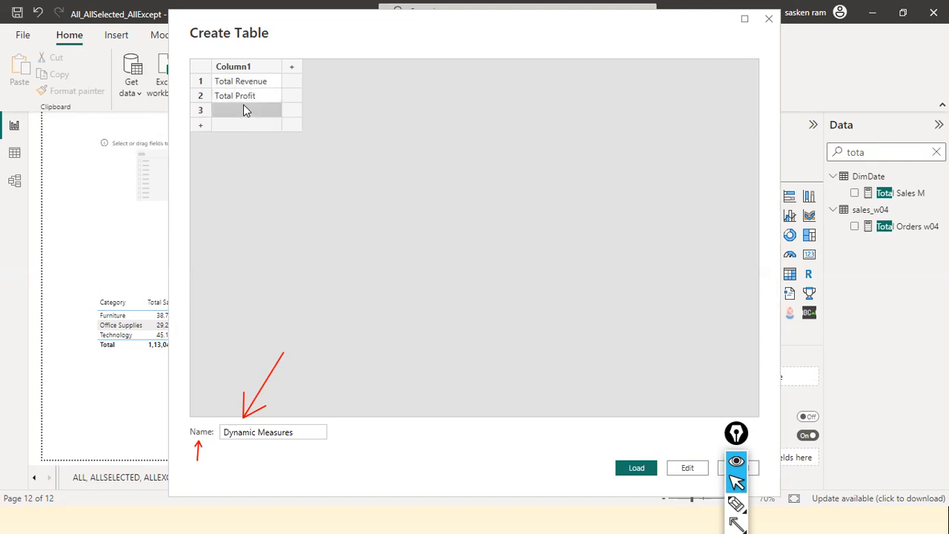
text(Net Margin)
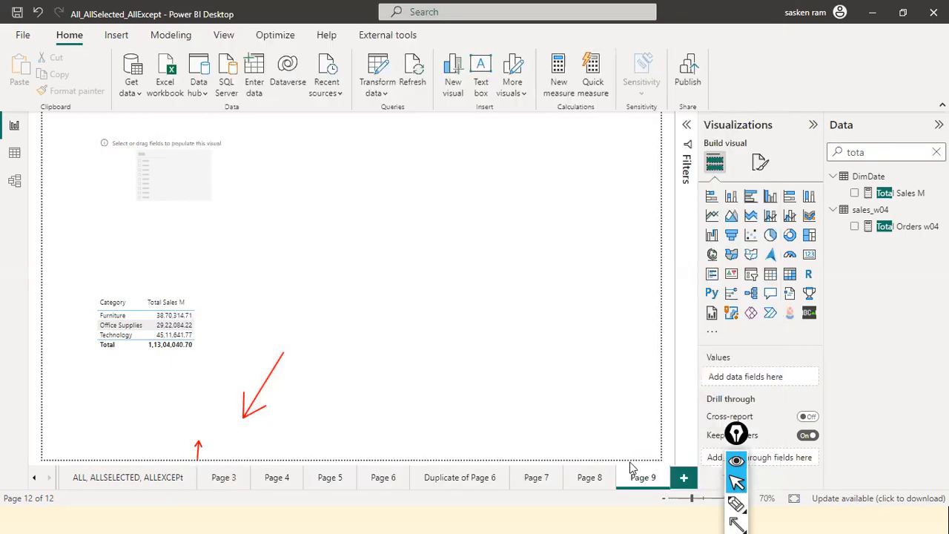
click(634, 470)
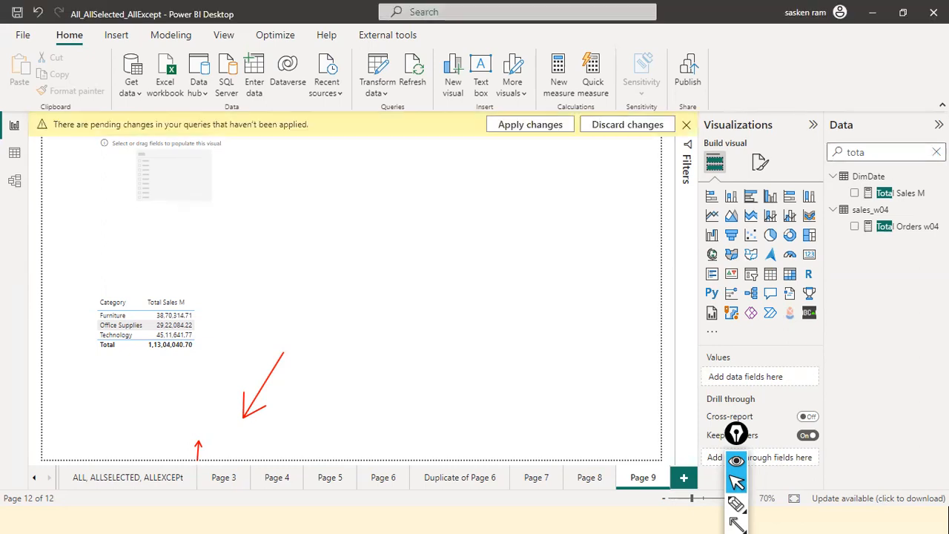
click(536, 132)
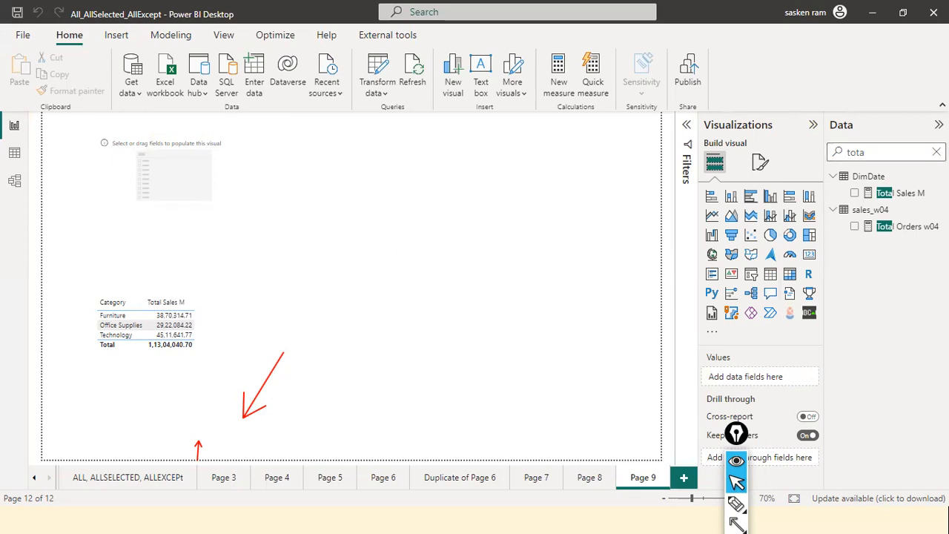
Step: Populate the empty slicer with Column1 from the Dynamic Measures table and make it narrower
click(937, 152)
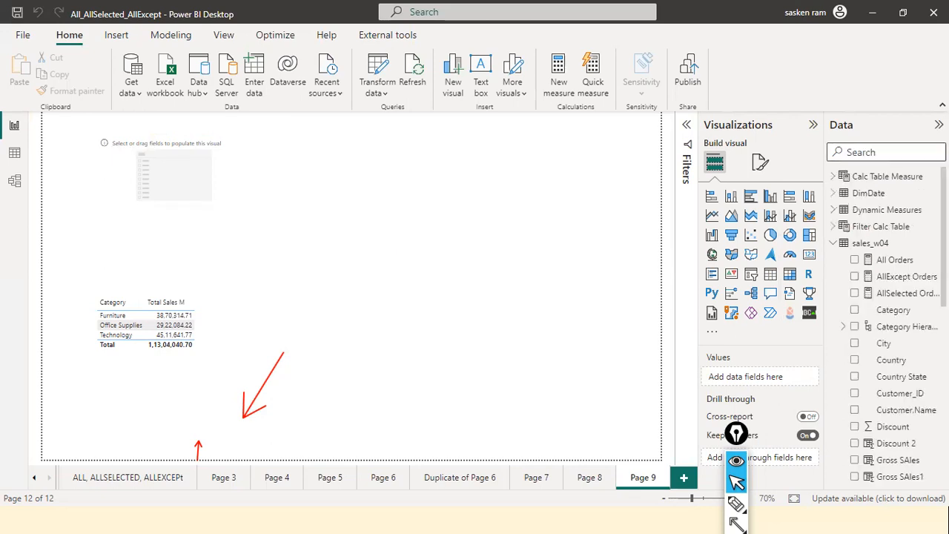
click(834, 211)
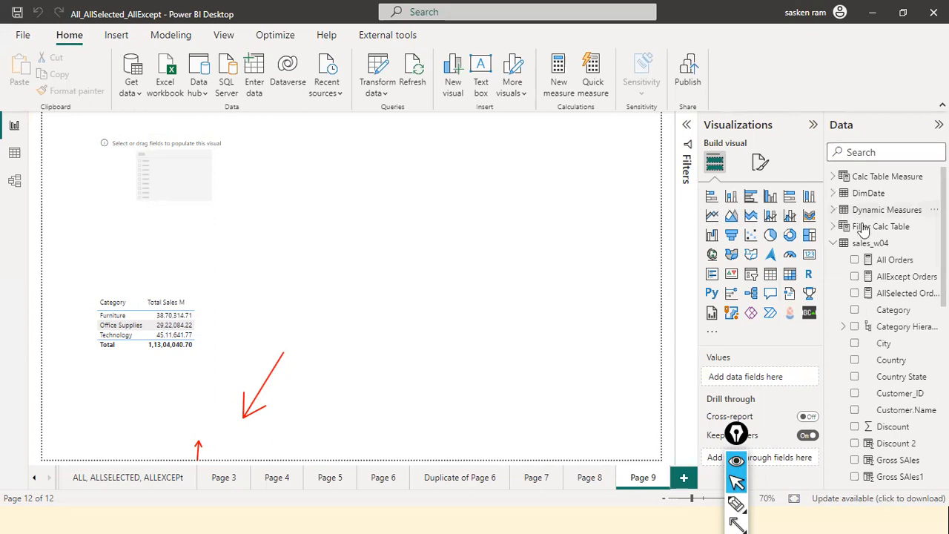
drag(886, 231, 192, 184)
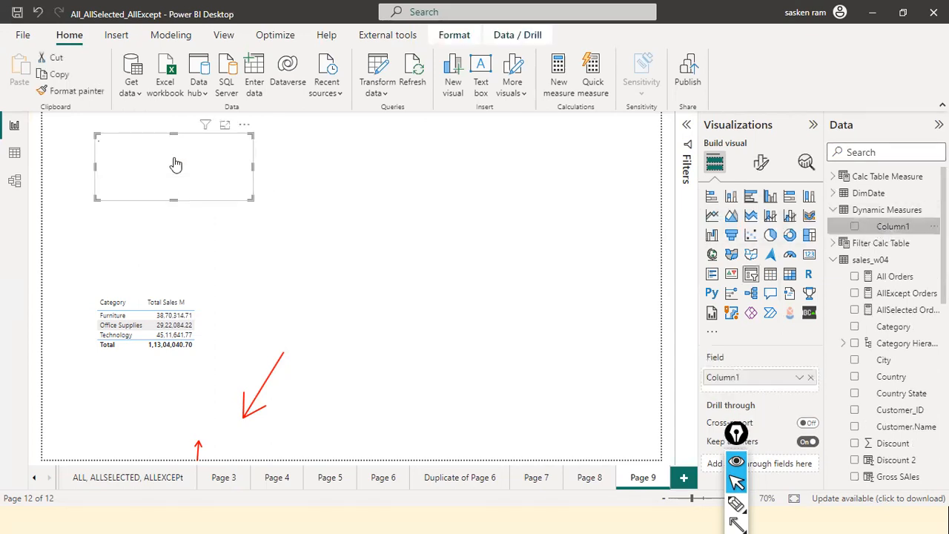
drag(254, 168, 167, 183)
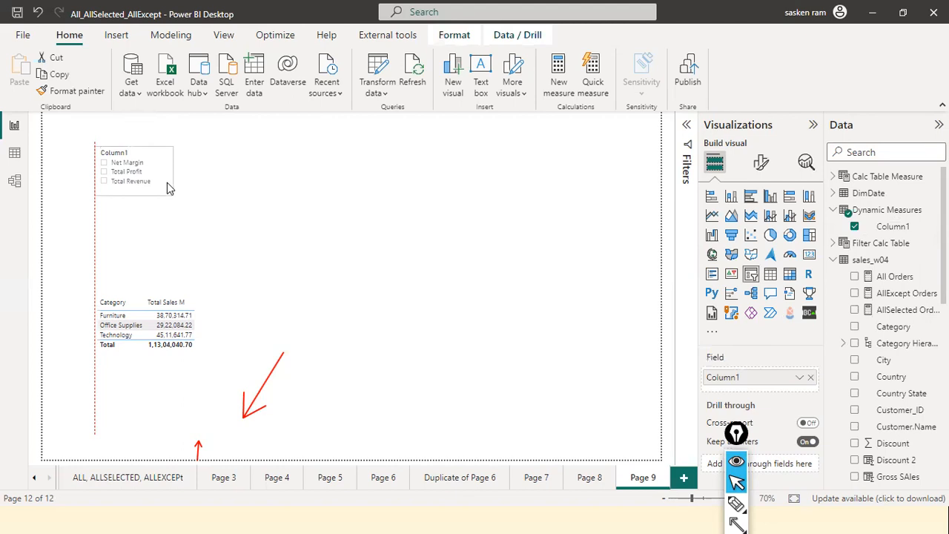
click(246, 199)
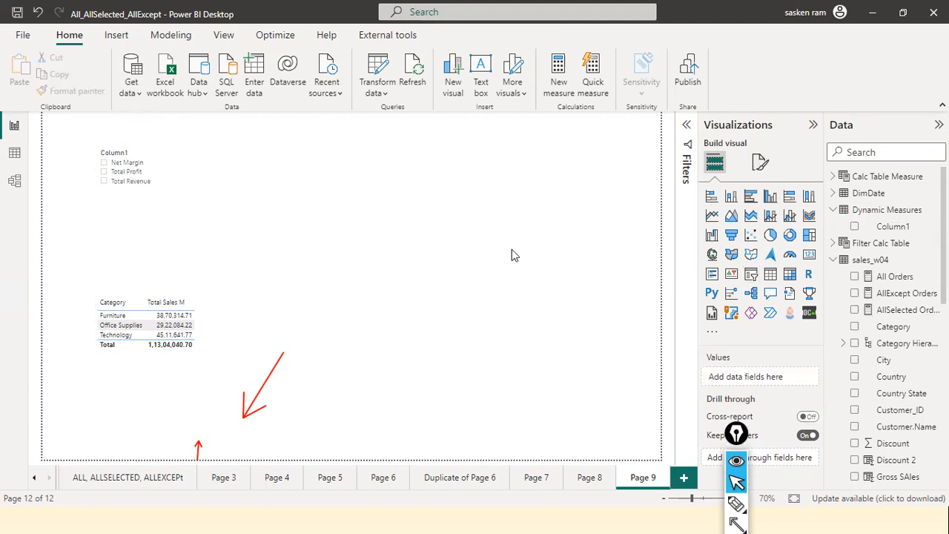
Step: Insert an empty card visual and place it in the right half of the page
click(809, 264)
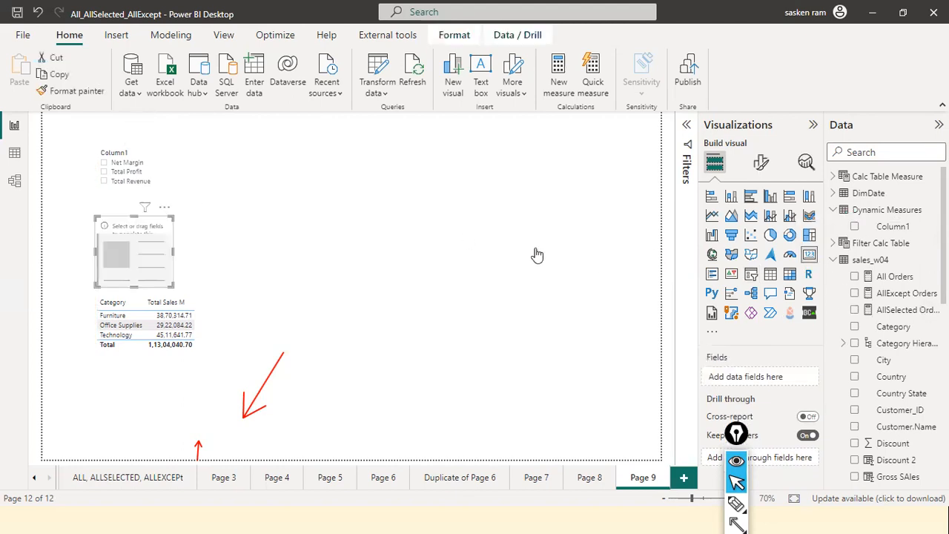
drag(145, 267, 528, 253)
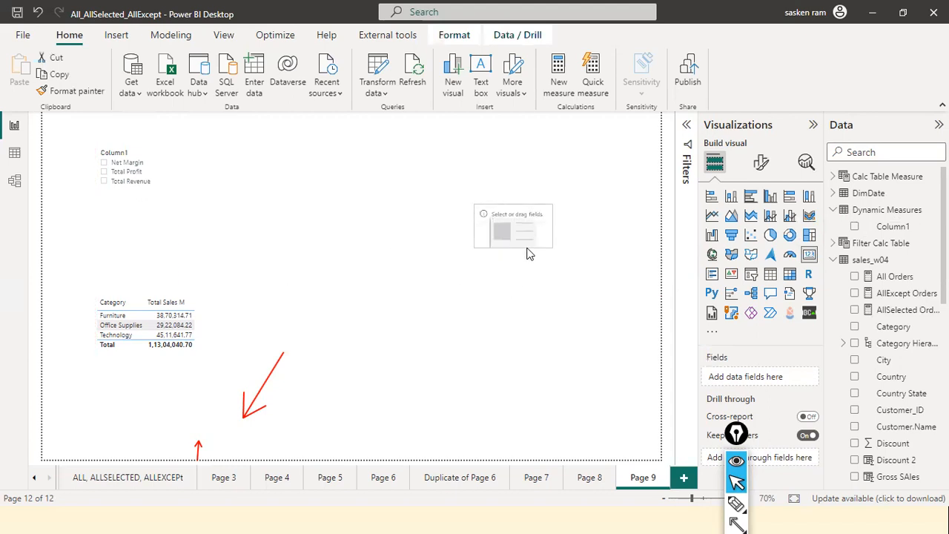
click(593, 241)
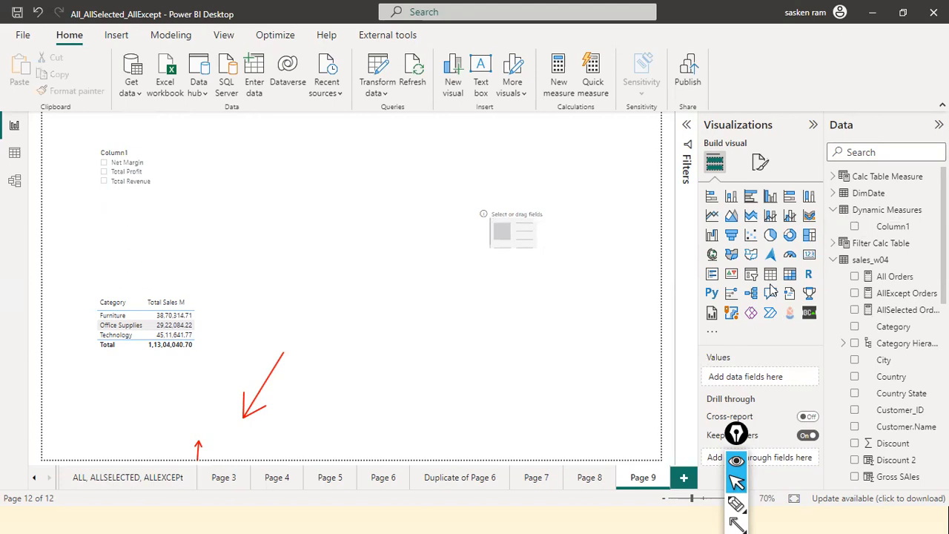
click(900, 150)
text(slecd)
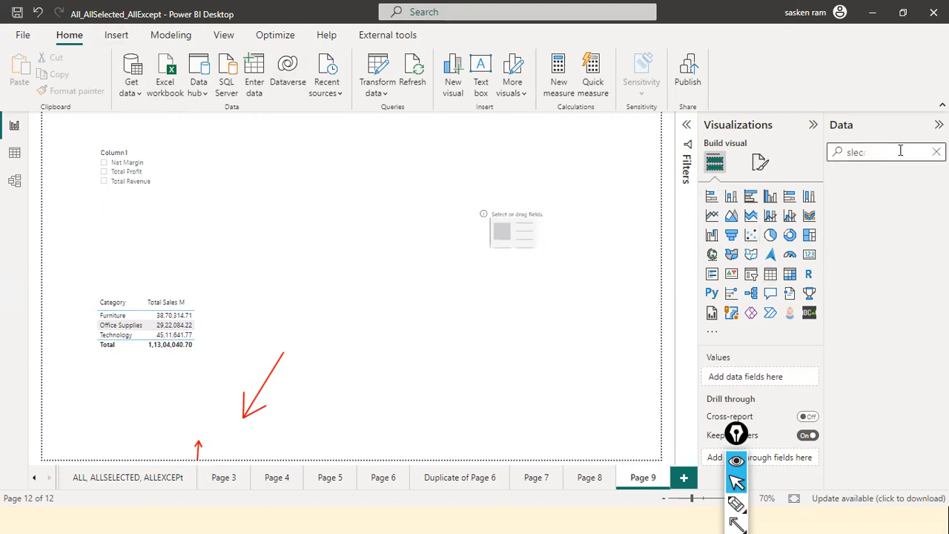
key(BackSpace)
key(BackSpace)
text(sele)
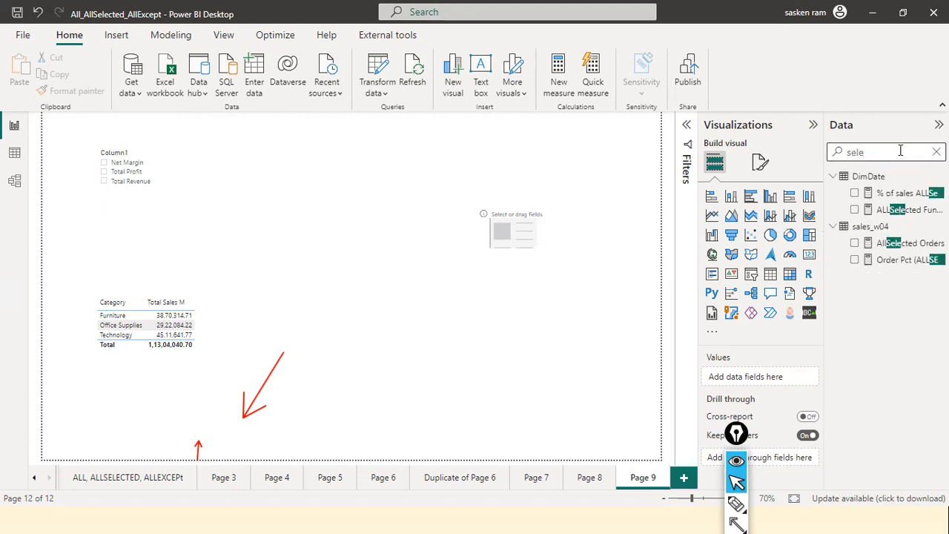
text(ctedv)
key(BackSpace)
key(BackSpace)
text(d)
key(BackSpace)
key(BackSpace)
key(BackSpace)
key(BackSpace)
key(BackSpace)
key(BackSpace)
key(BackSpace)
key(BackSpace)
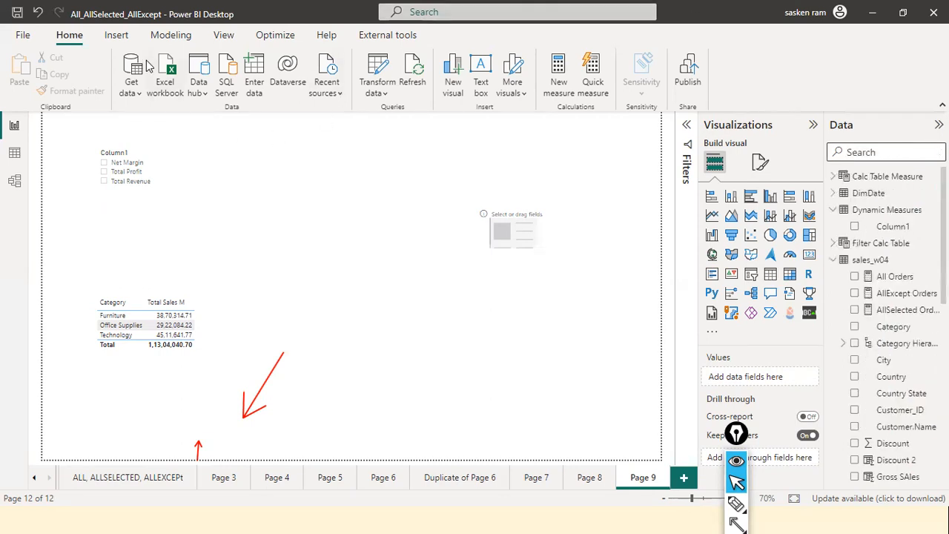
Step: Create a new measure and name it Selected value Measure
click(184, 37)
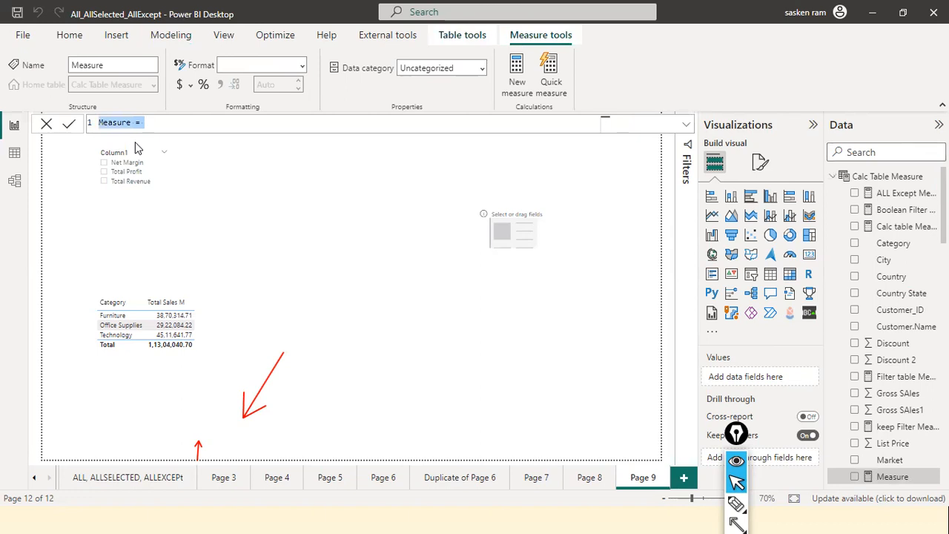
key(Home)
text(Select)
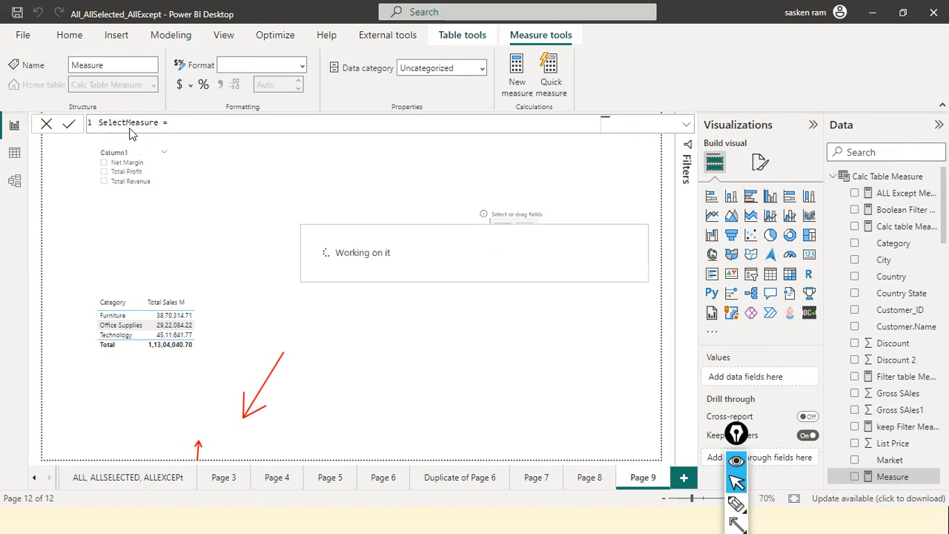
text(ed value )
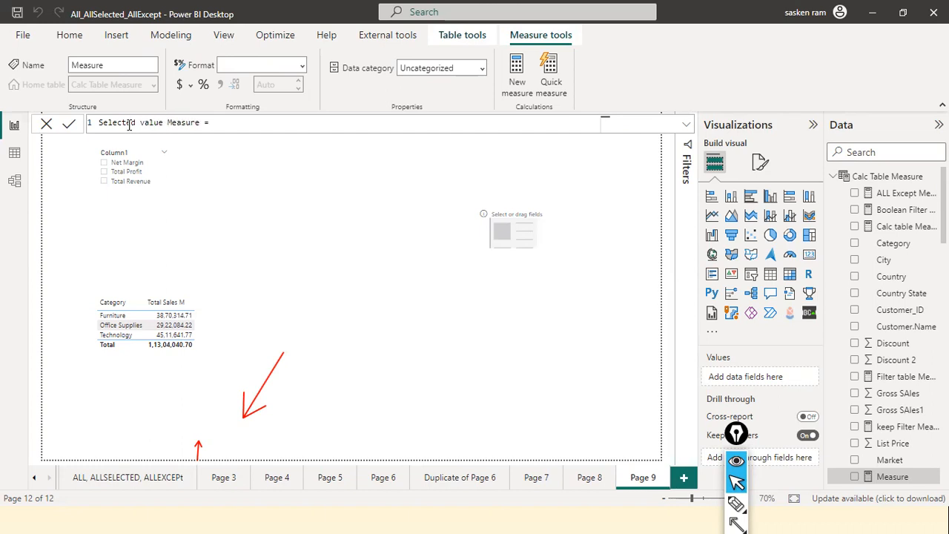
Step: Begin the measure's formula with the SELECTEDMEASURE function
text(selet)
key(BackSpace)
key(BackSpace)
key(BackSpace)
key(BackSpace)
key(BackSpace)
text(SELEC)
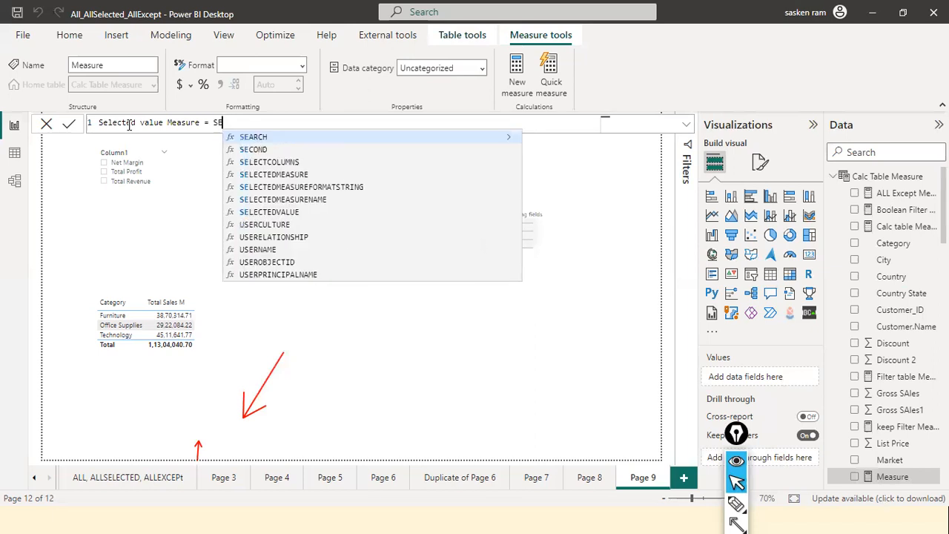
text(TED)
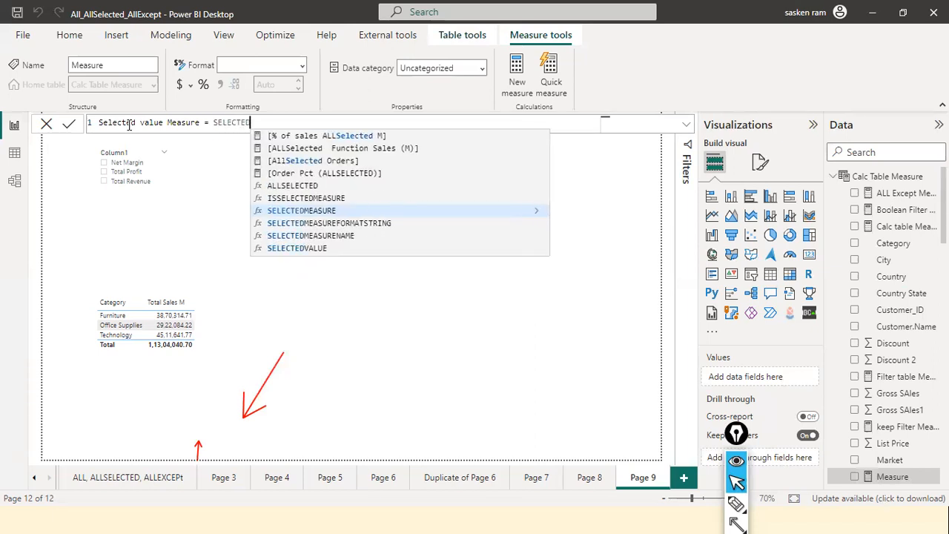
key(Tab)
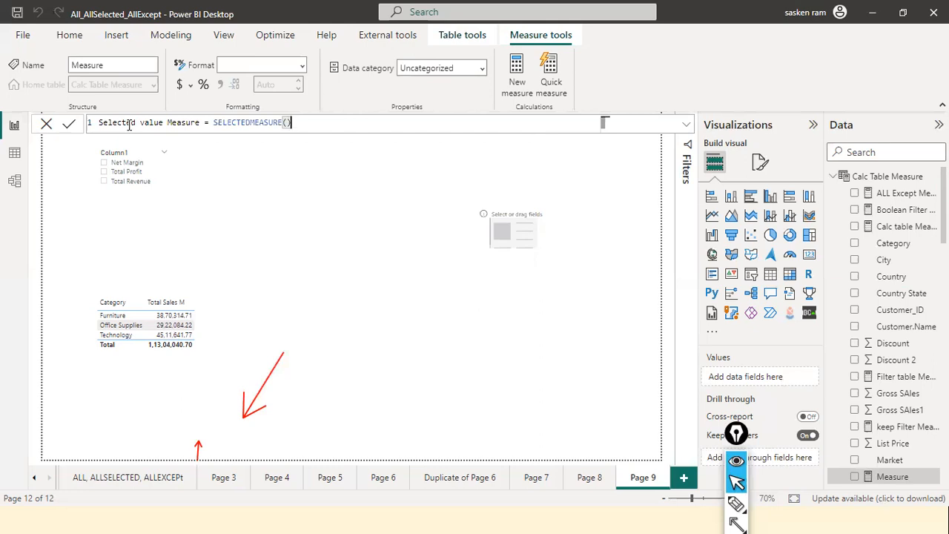
Step: Check the function name on the PowerPoint slide of filter functions, and replace SELECTEDMEASURE with SELECTEDVALUE in the formula
key(alt+Tab)
key(Tab)
key(Tab)
key(Tab)
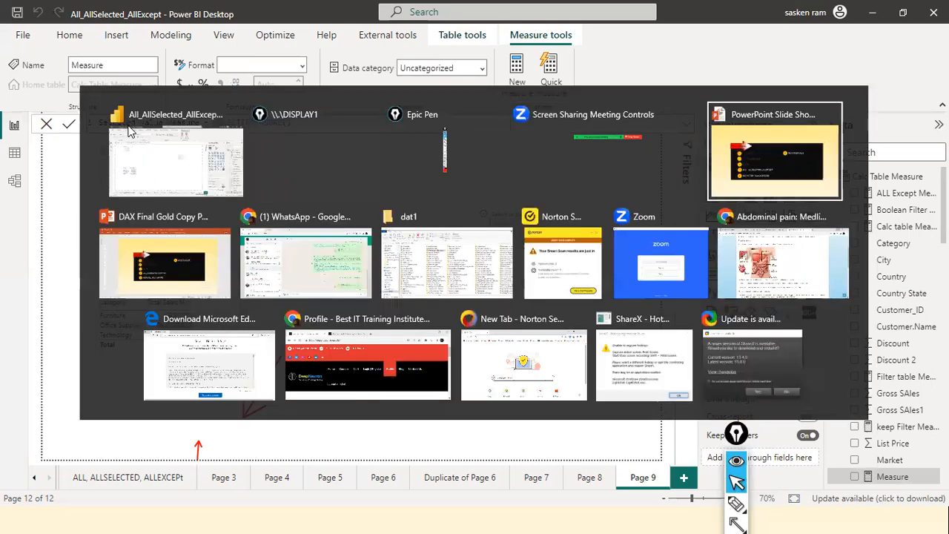
key(Right)
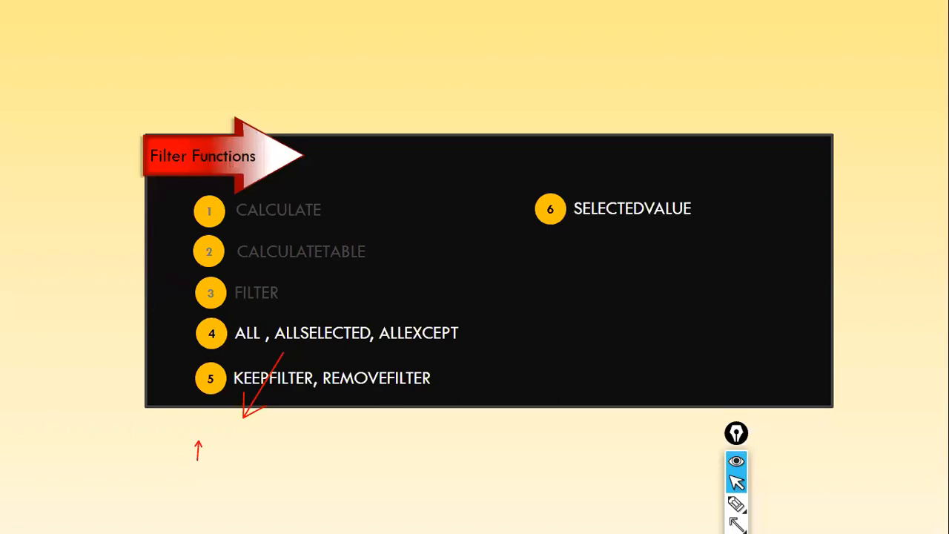
key(alt+Tab)
key(BackSpace)
key(BackSpace)
key(BackSpace)
key(BackSpace)
key(BackSpace)
key(BackSpace)
key(BackSpace)
key(BackSpace)
key(BackSpace)
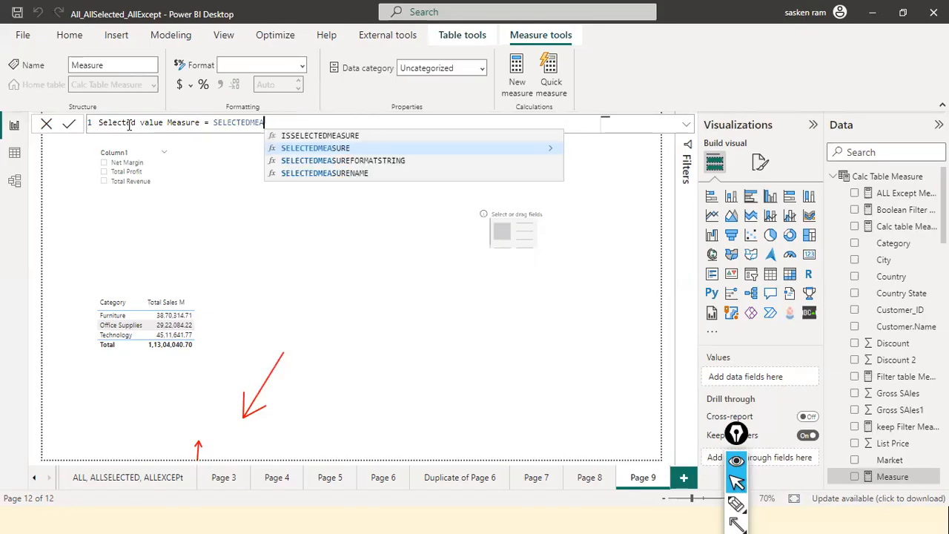
text(va)
key(Tab)
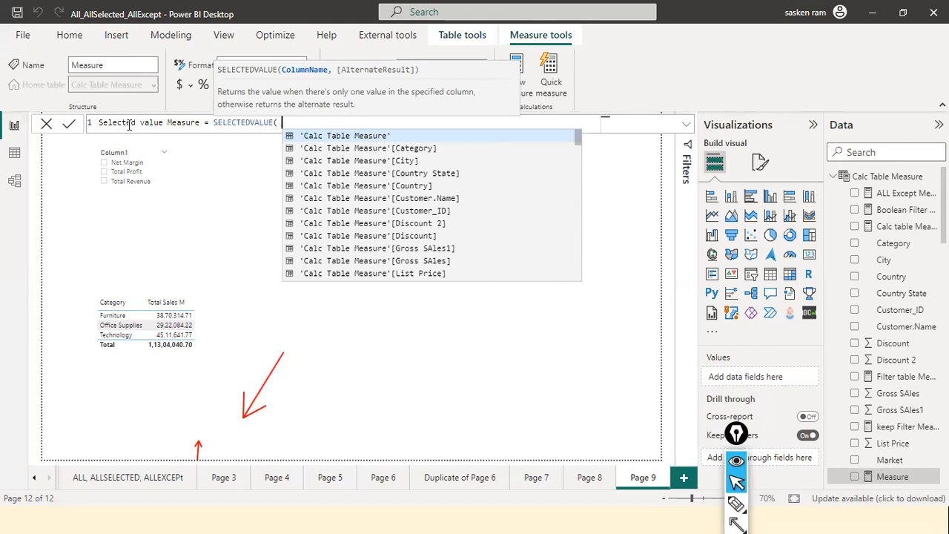
Step: Pass Column1 of the Dynamic Measures table as the only argument of SELECTEDVALUE and commit the measure
text(dyna)
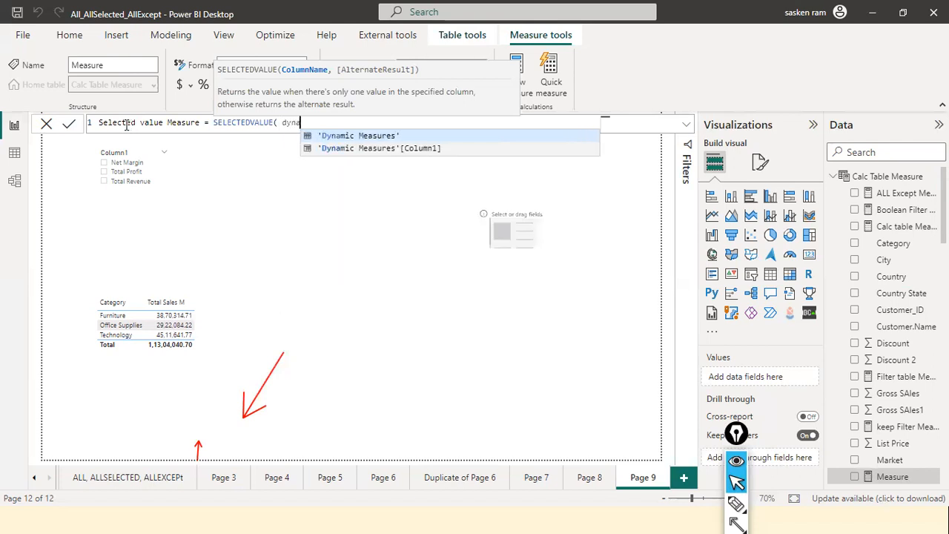
key(Down)
key(Tab)
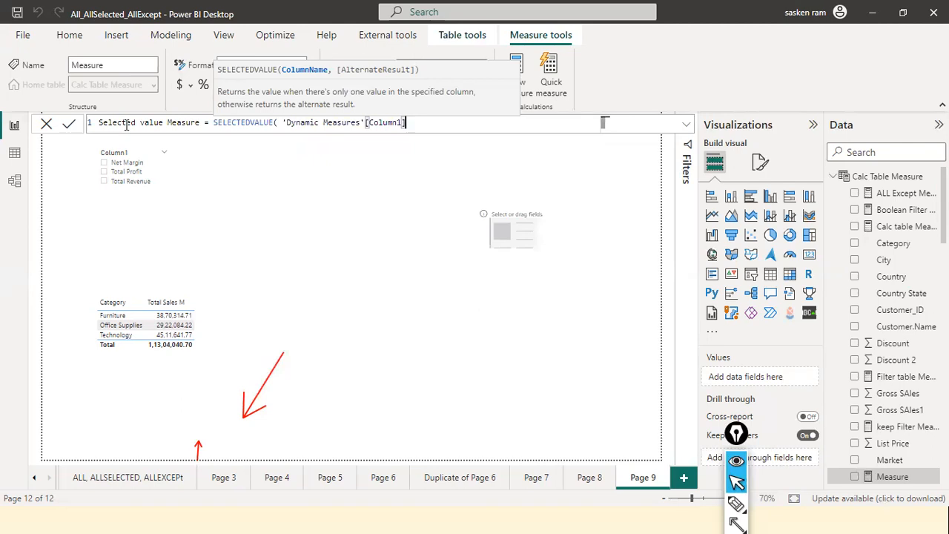
text(,)
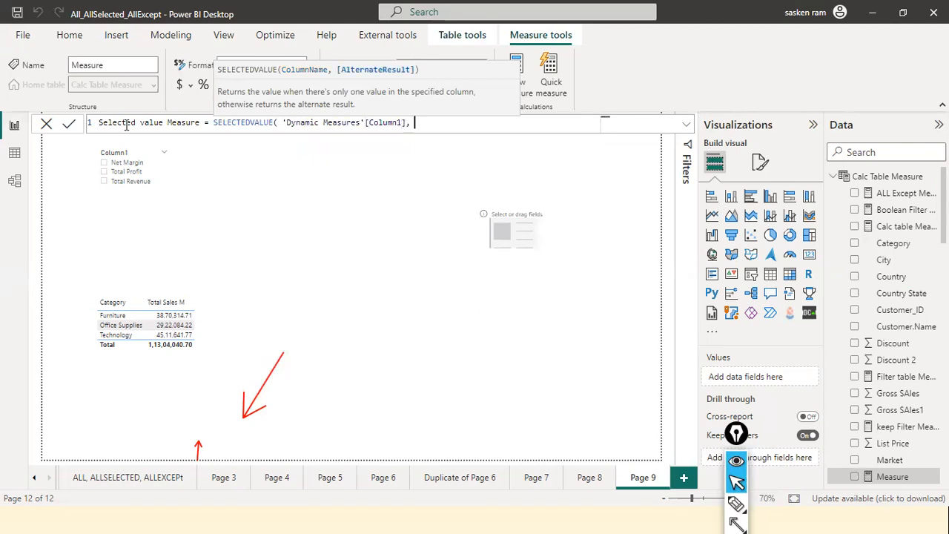
key(BackSpace)
key(BackSpace)
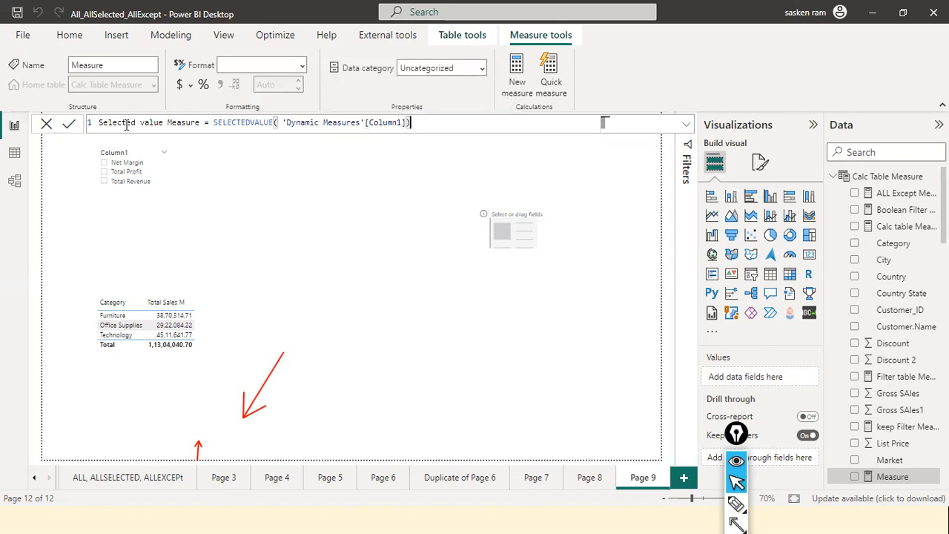
key(Return)
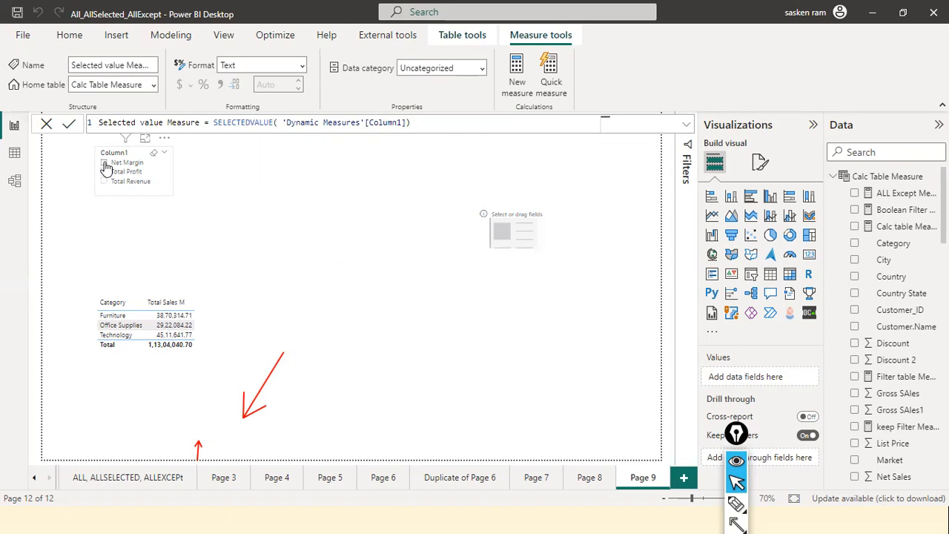
Step: Switch the Column1 slicer between Net Margin and Total Profit while the card is empty, ending on Net Margin
click(106, 169)
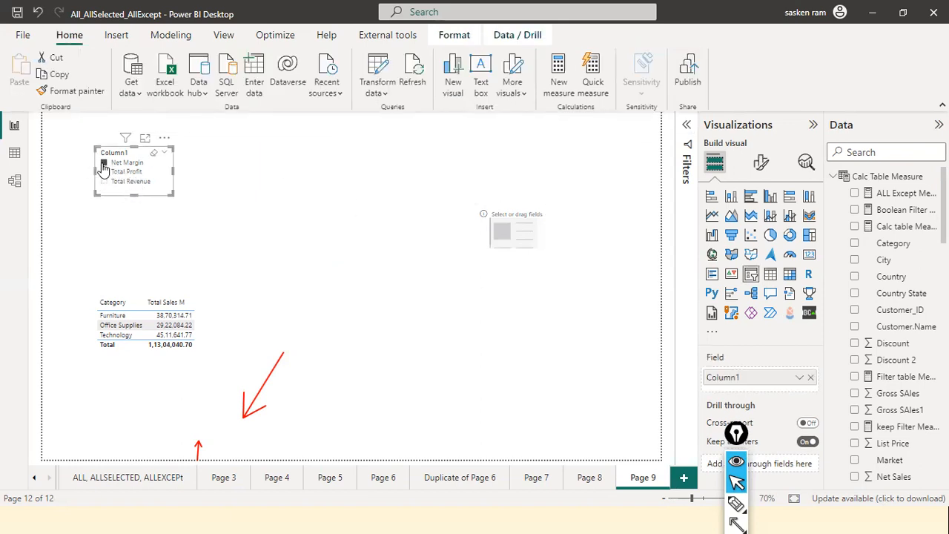
click(545, 235)
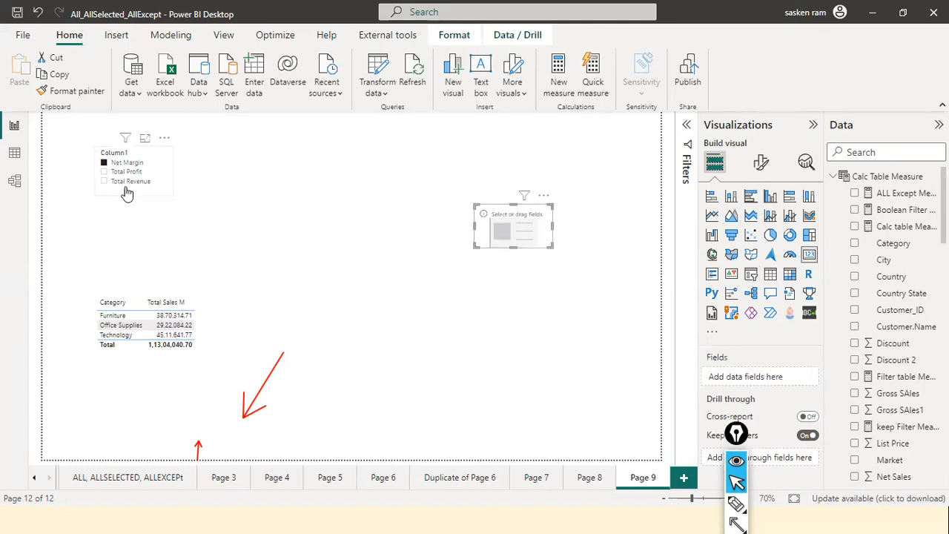
click(110, 172)
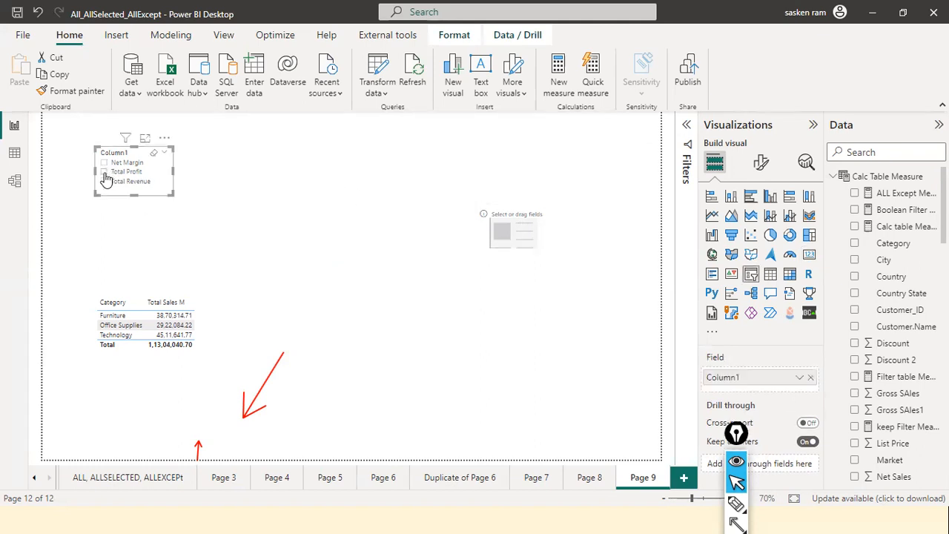
click(531, 221)
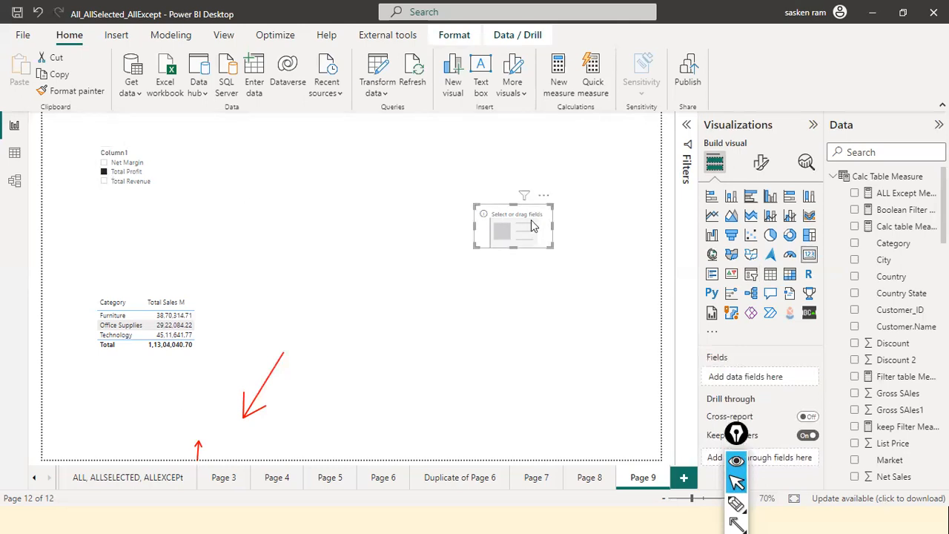
click(108, 163)
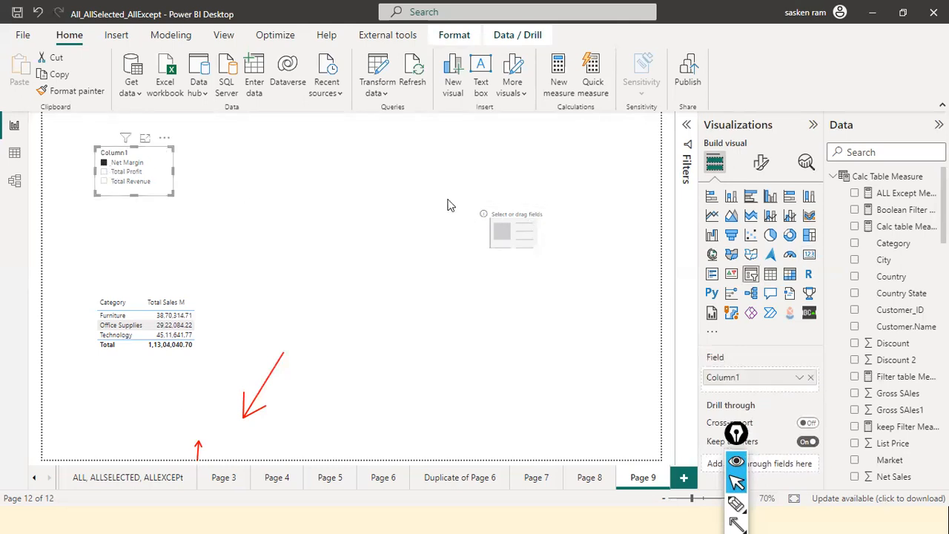
Step: Show Selected value Measure in the empty card, and enlarge the card and shift it slightly up and left
click(543, 226)
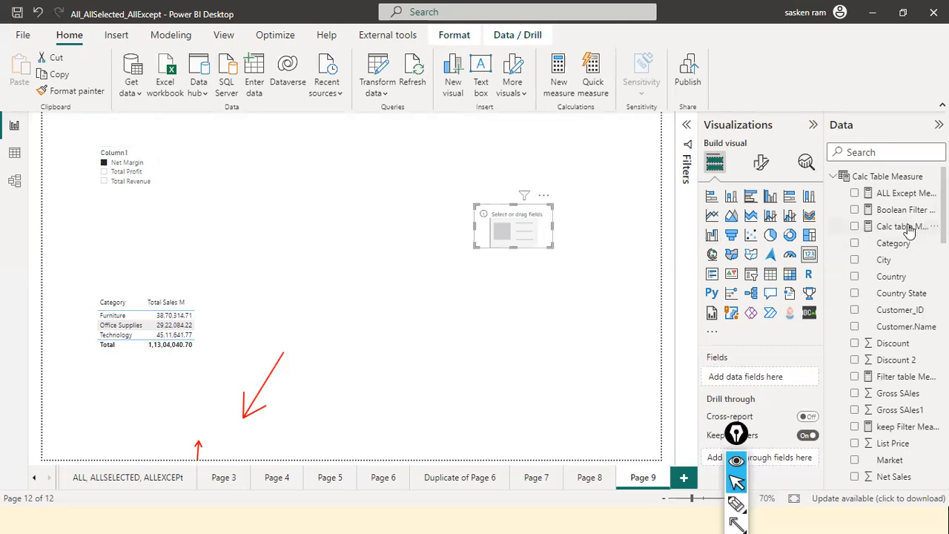
click(887, 151)
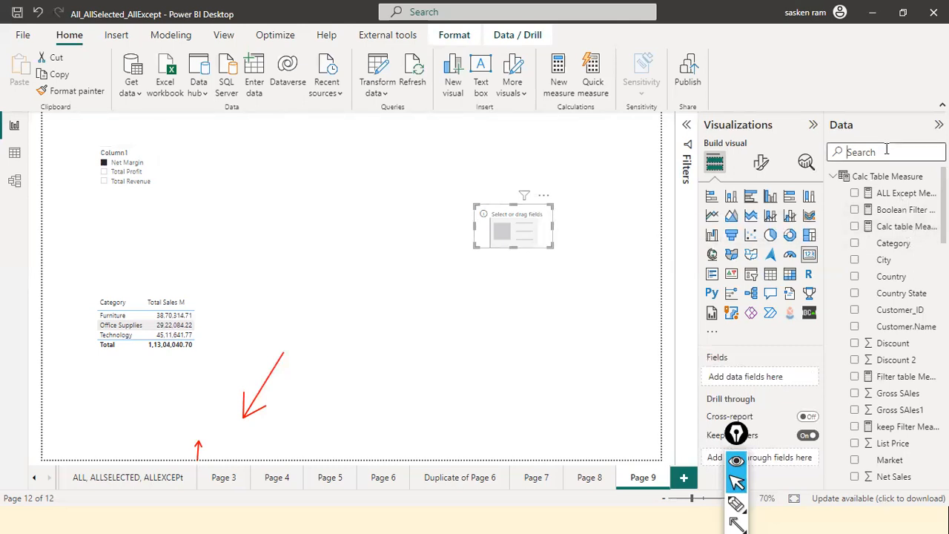
text(se)
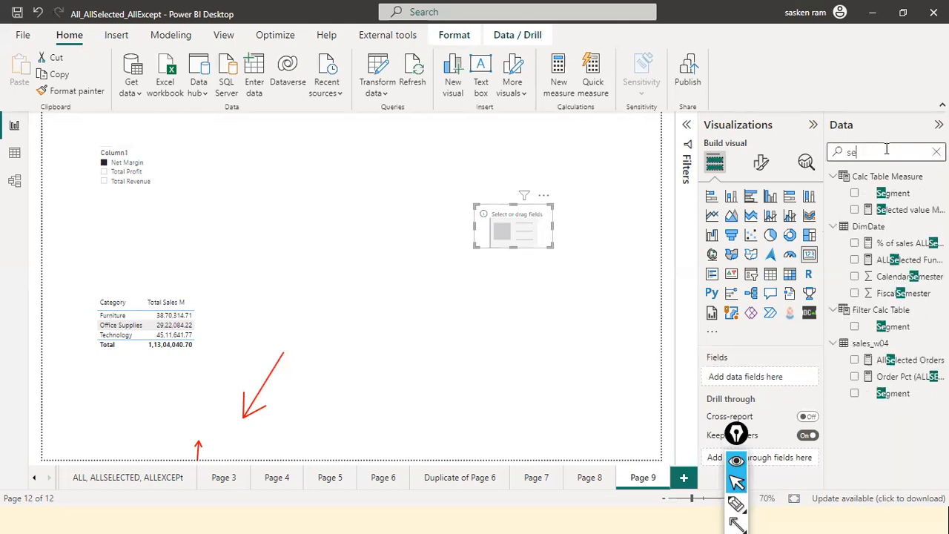
drag(906, 210, 610, 218)
drag(539, 239, 541, 239)
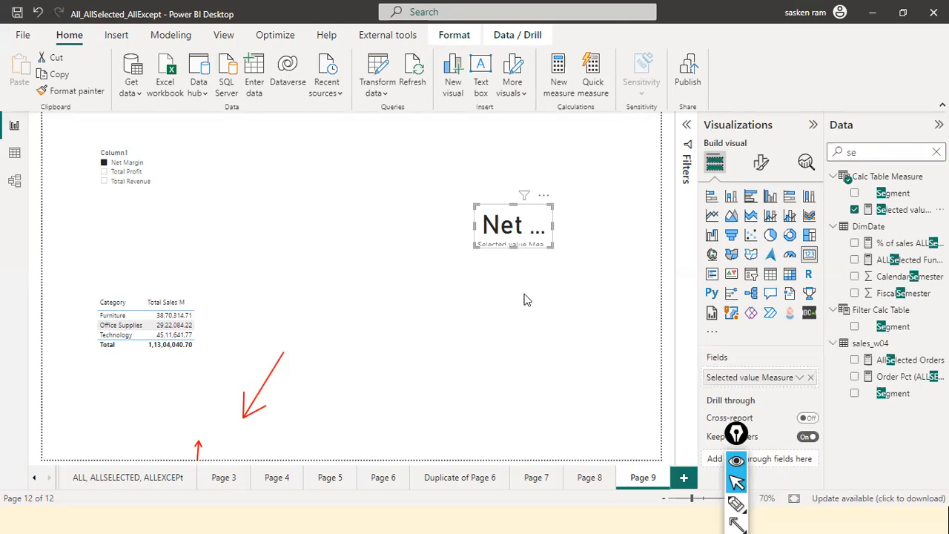
drag(552, 241, 656, 243)
drag(641, 255, 591, 210)
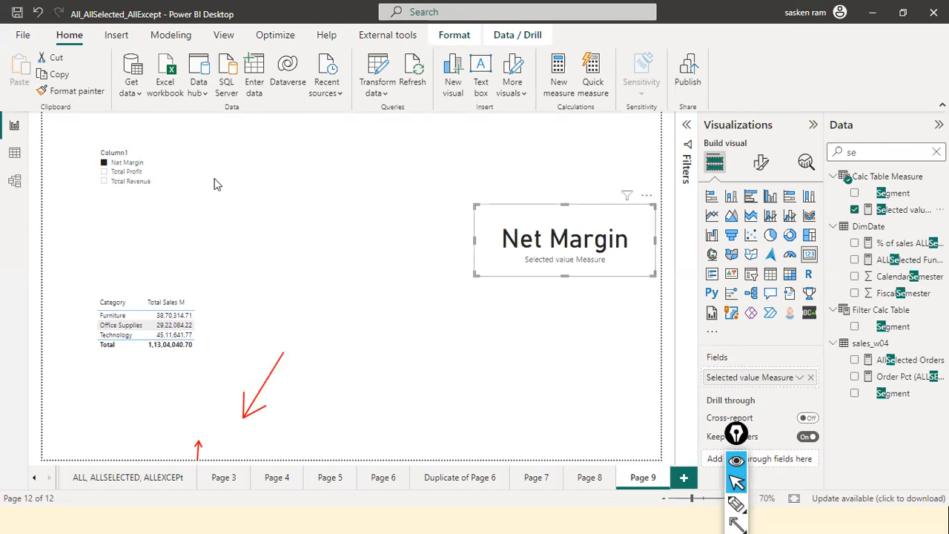
Step: Test the card by switching the slicer among Total Profit, Total Revenue and Net Margin, ending on Total Revenue
click(123, 172)
click(127, 182)
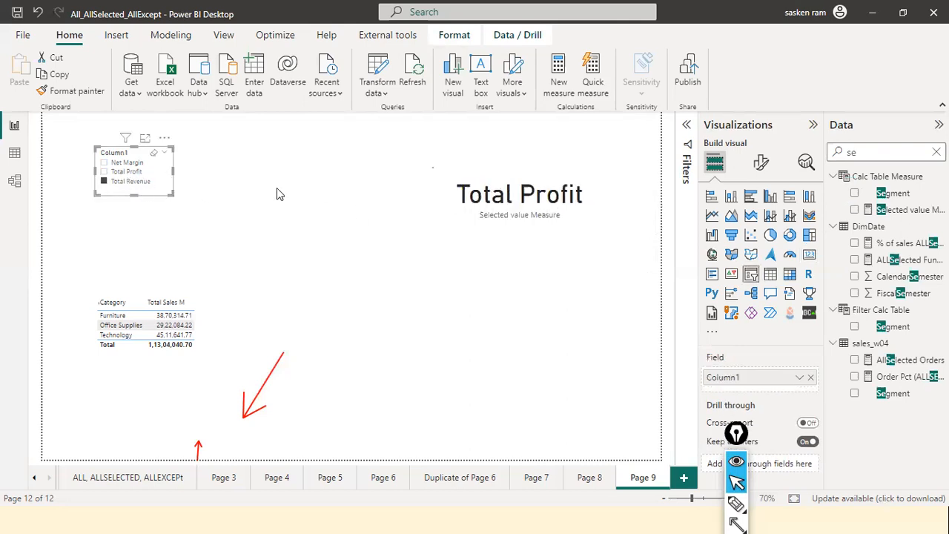
click(126, 165)
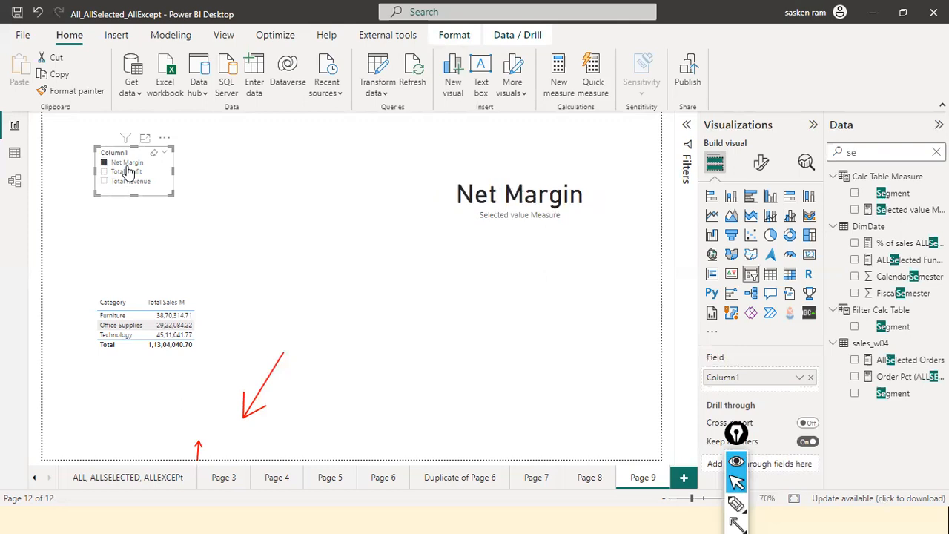
click(253, 205)
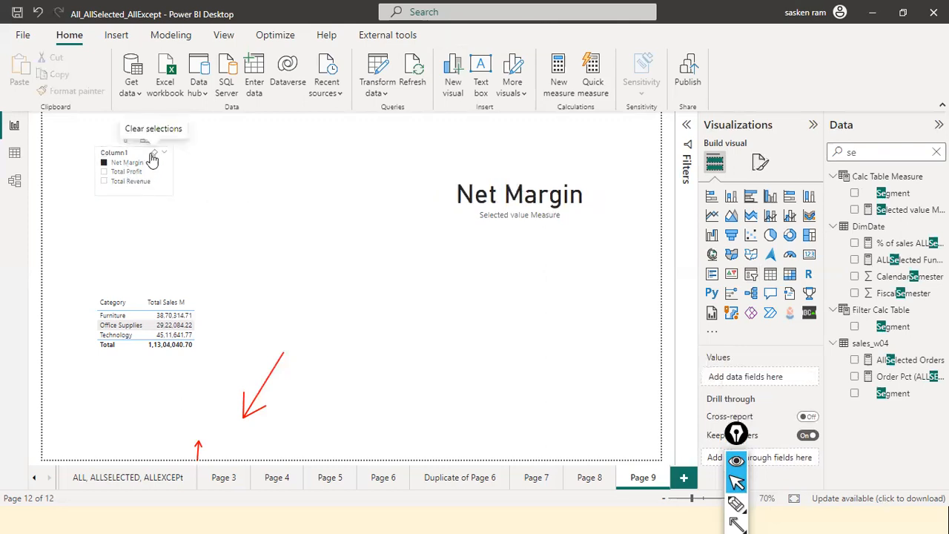
click(122, 172)
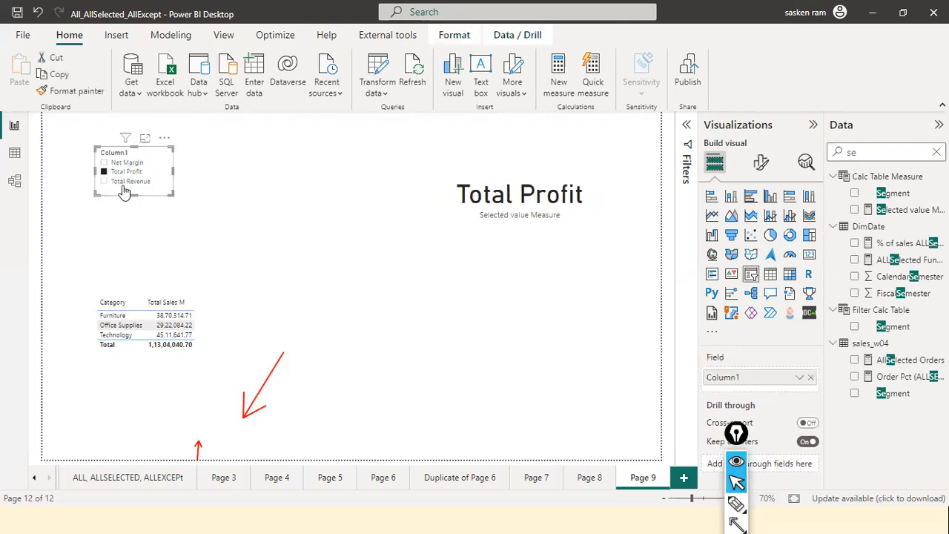
click(126, 182)
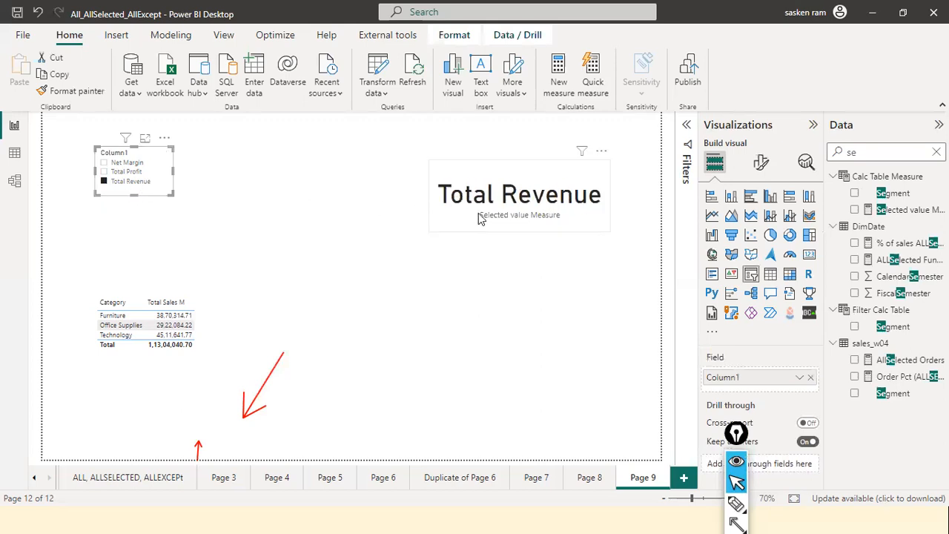
Step: Review the formula of Selected value Measure and switch the slicer to Total Profit to compare the card
click(905, 210)
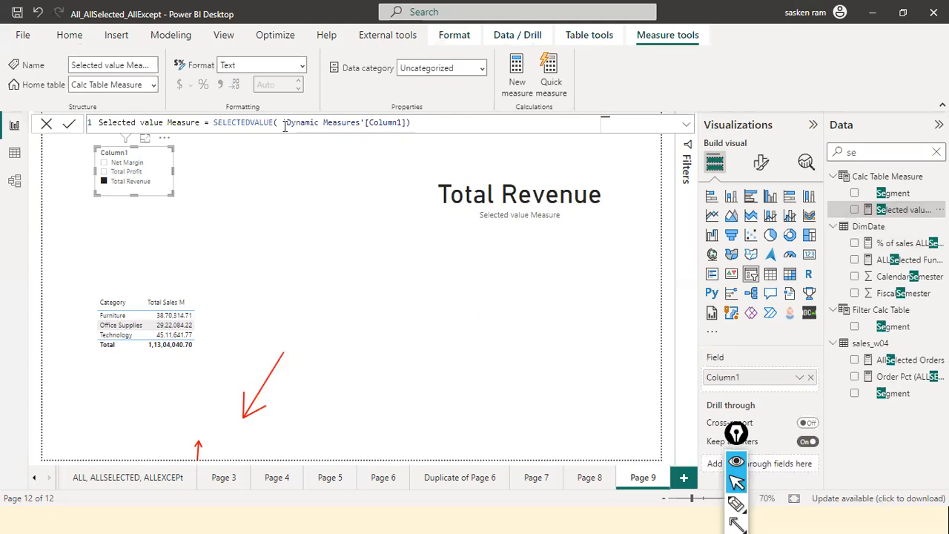
click(379, 124)
click(106, 172)
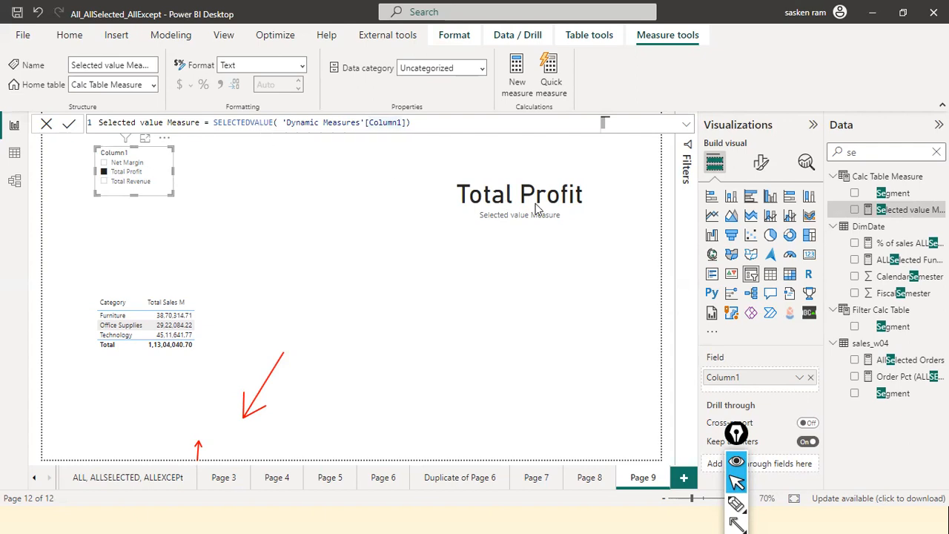
Step: Check the card with the Column1 slicer on Net Margin and with its selection cleared, and close the Selected value Measure formula
click(104, 162)
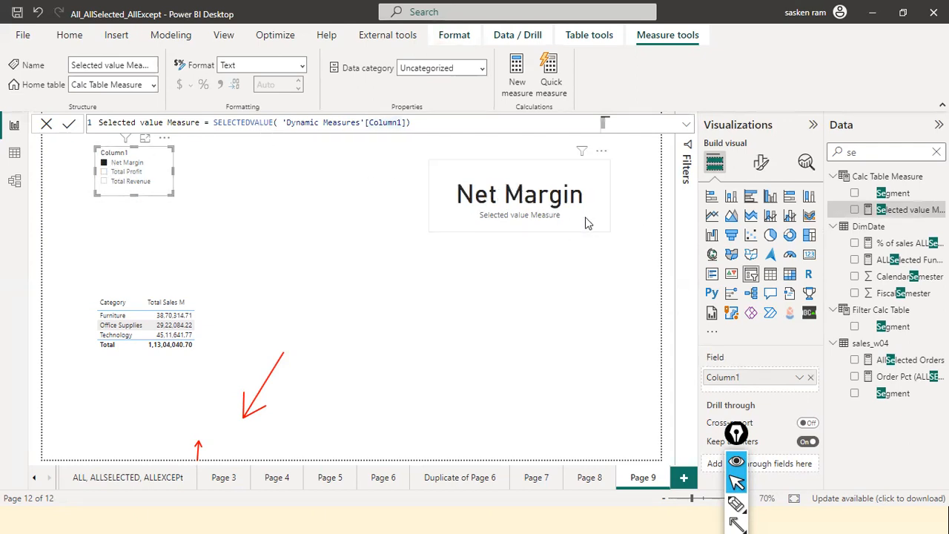
click(154, 152)
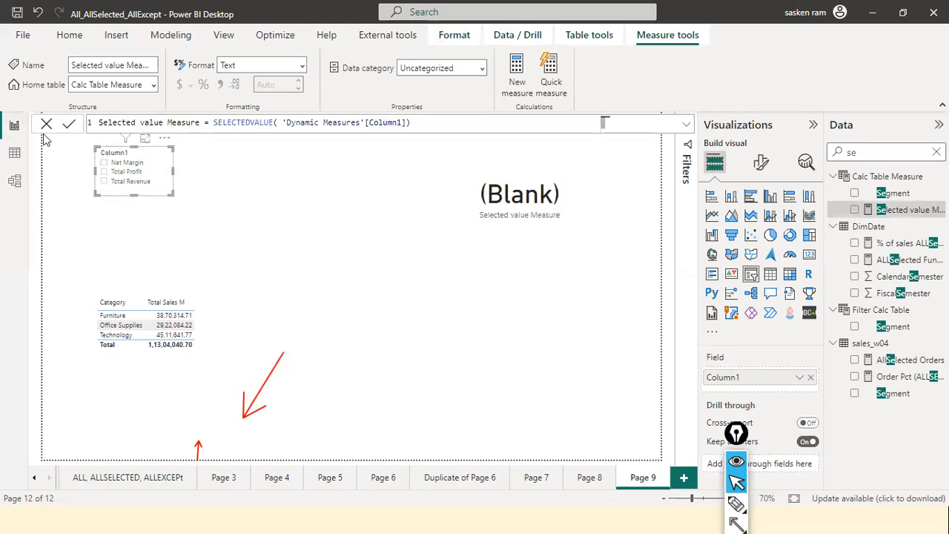
click(426, 124)
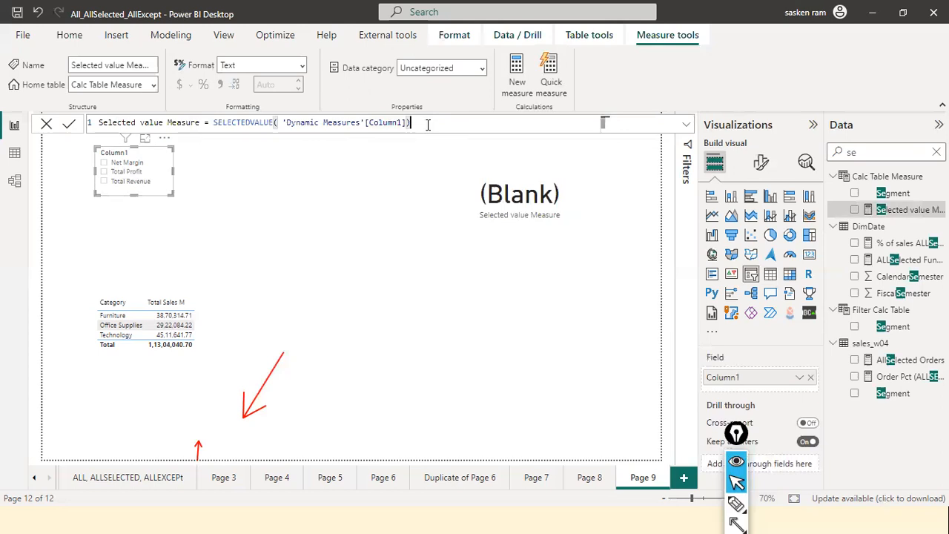
click(46, 125)
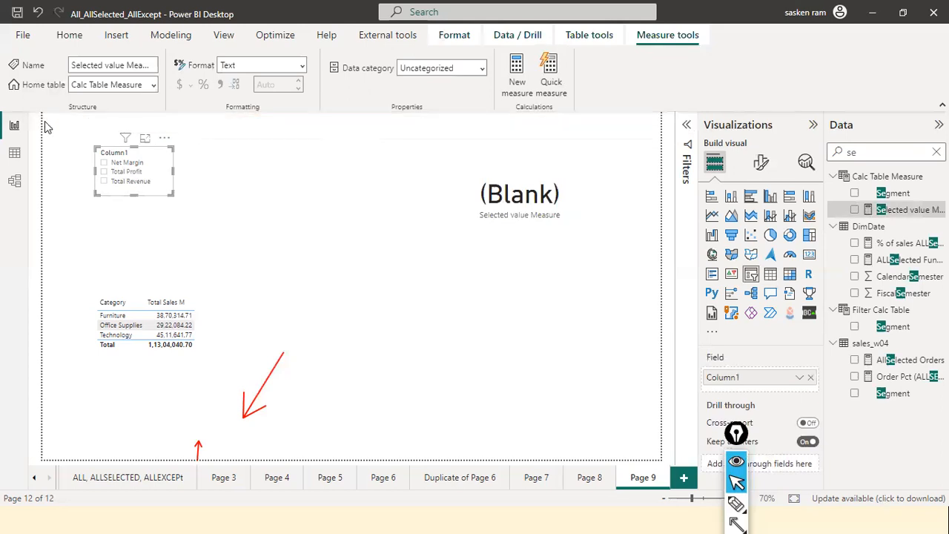
click(259, 202)
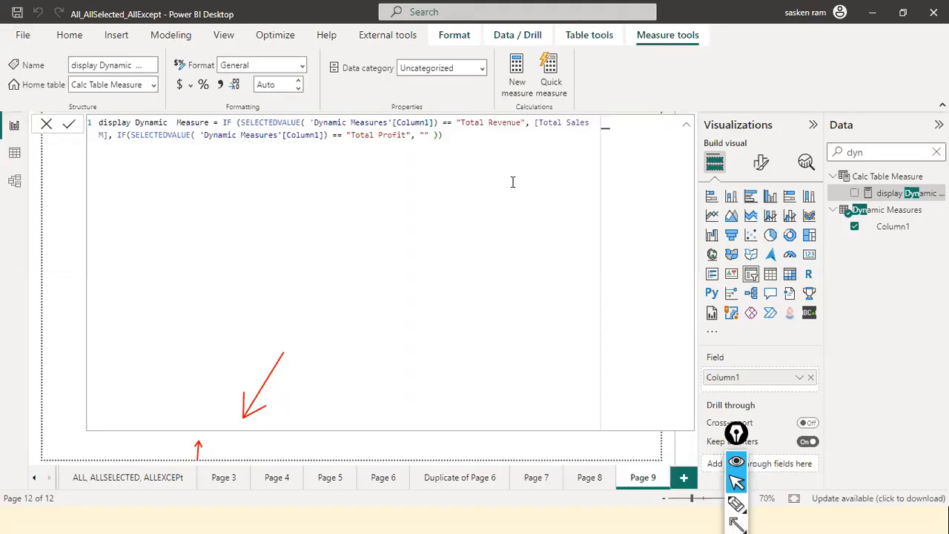
Step: Close the display Dynamic Measure formula, clear the field search, and start a new measure named Total Profit
click(43, 125)
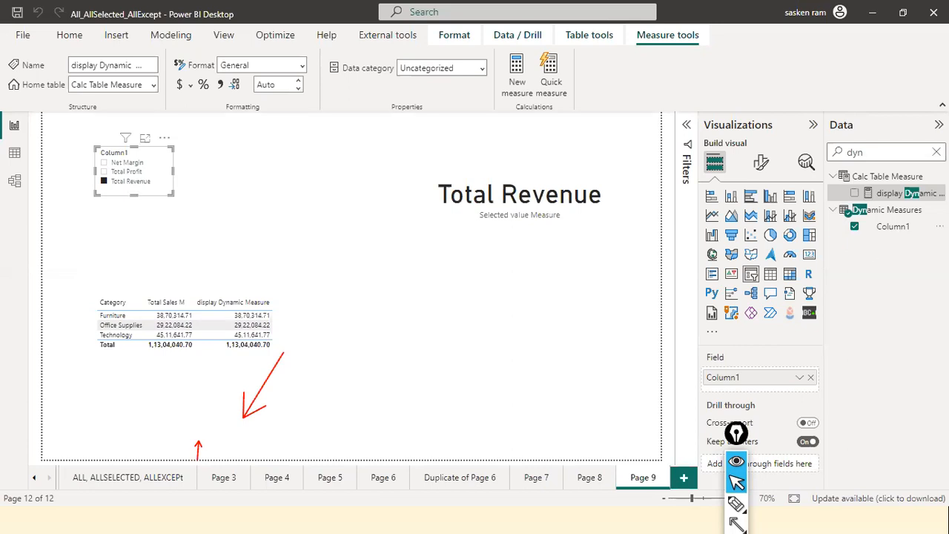
click(936, 152)
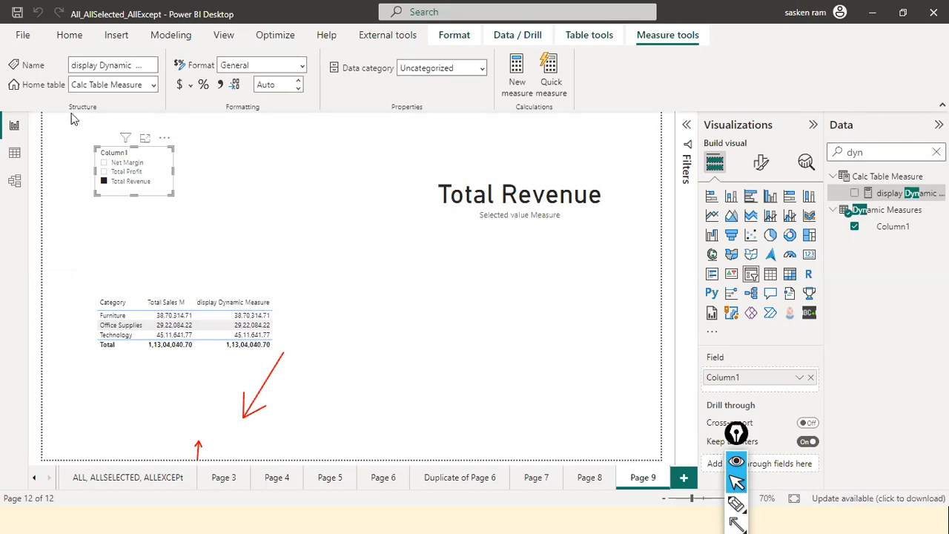
click(158, 54)
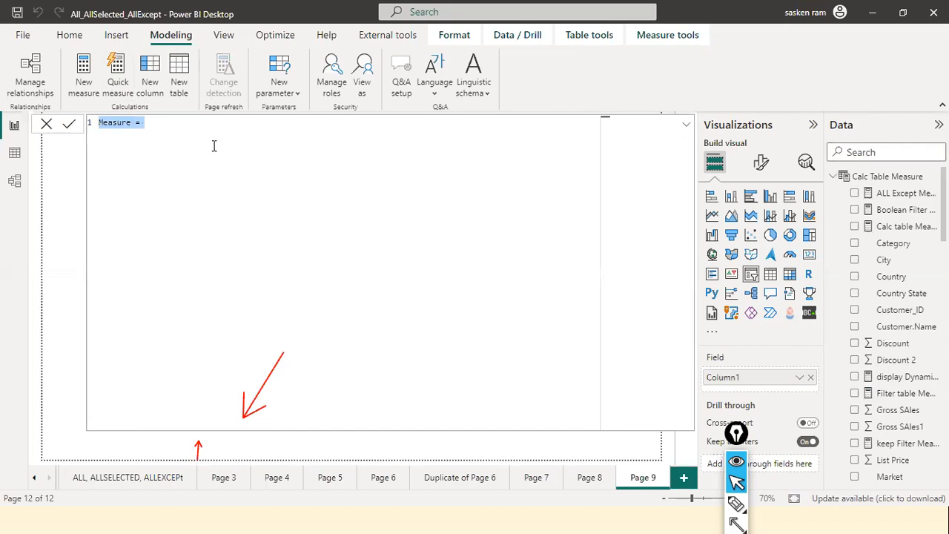
text(Ttotal)
key(BackSpace)
key(BackSpace)
key(BackSpace)
key(BackSpace)
key(BackSpace)
text(tal Profit)
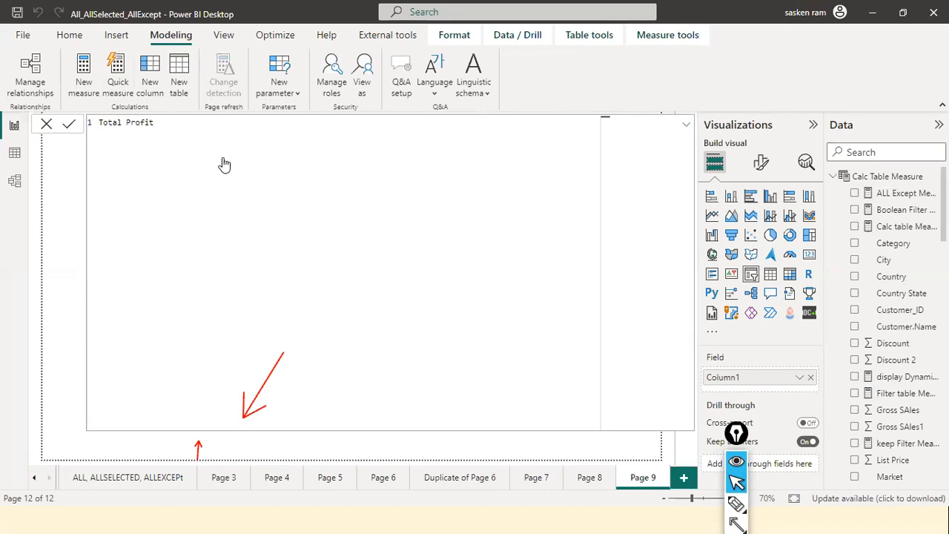
Step: Define the Total Profit measure as the sum of sales_w04[Profit]
text( = sum(sal)
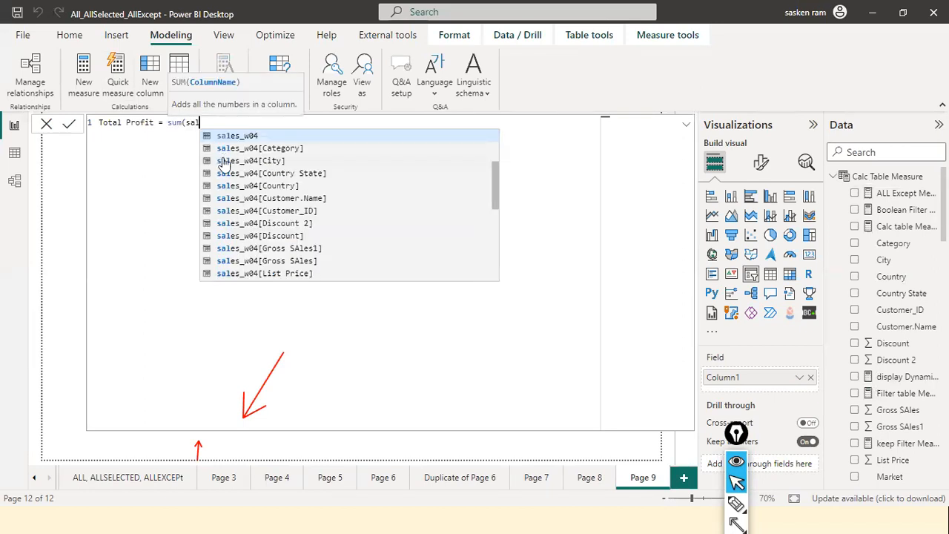
text(es_w)
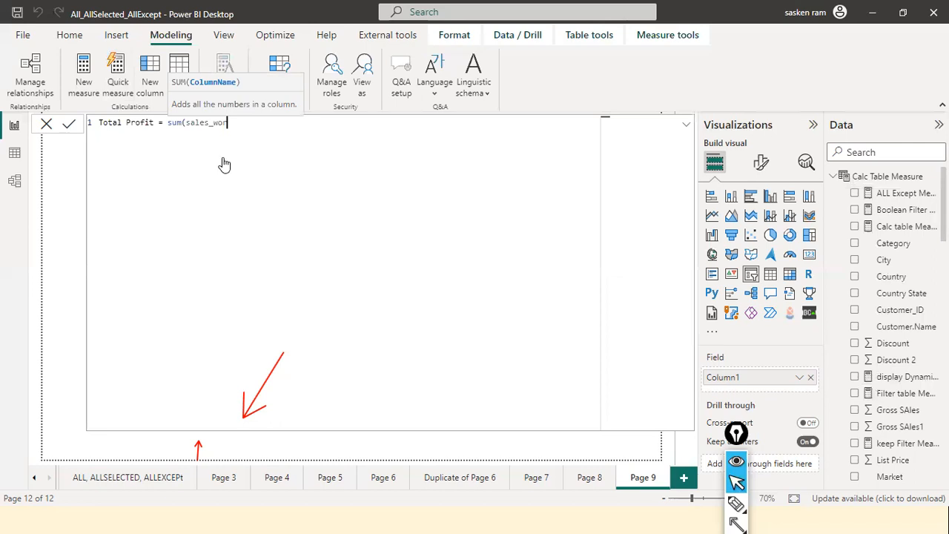
text(04)
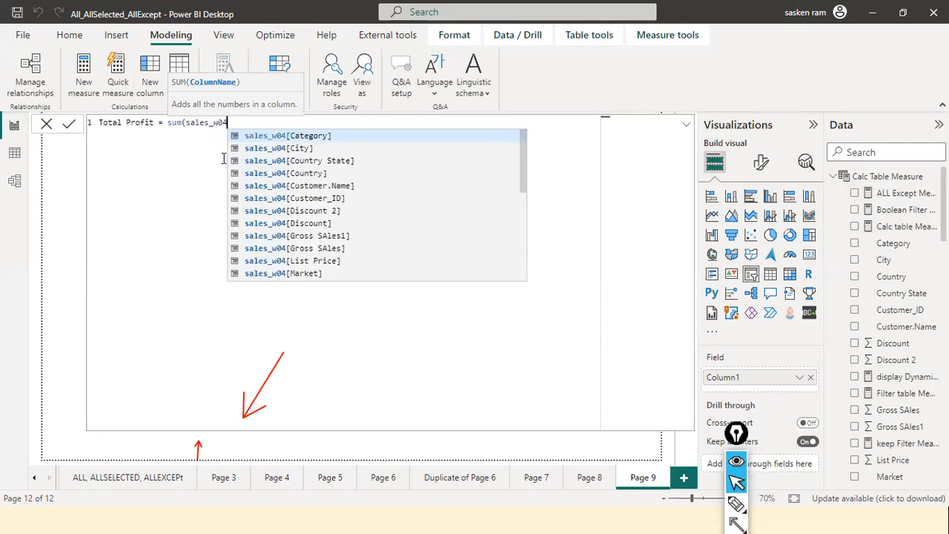
text([pr)
key(Down)
key(Down)
key(Tab)
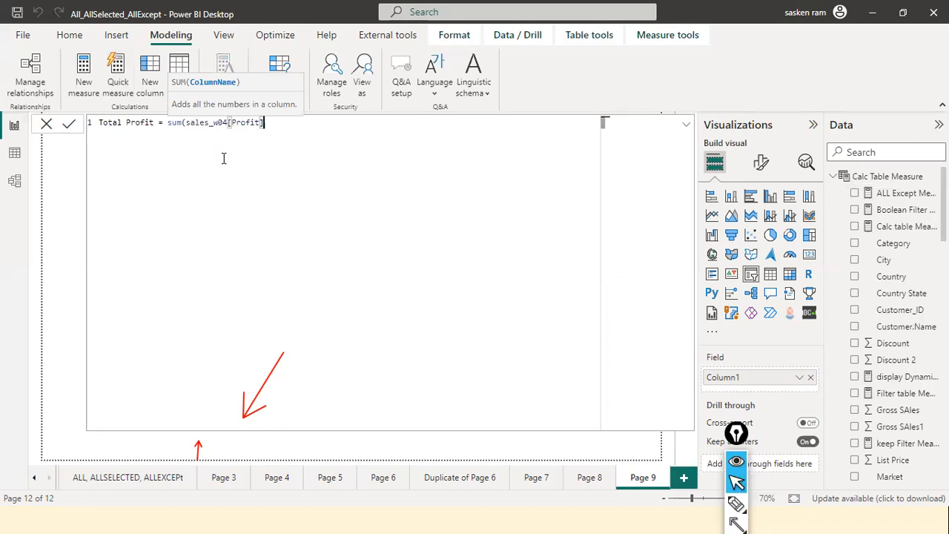
text())
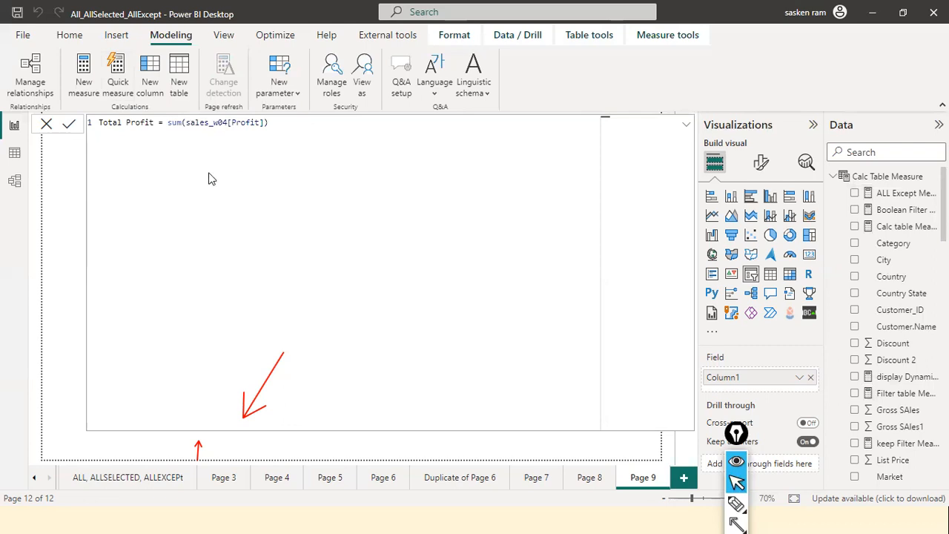
click(45, 125)
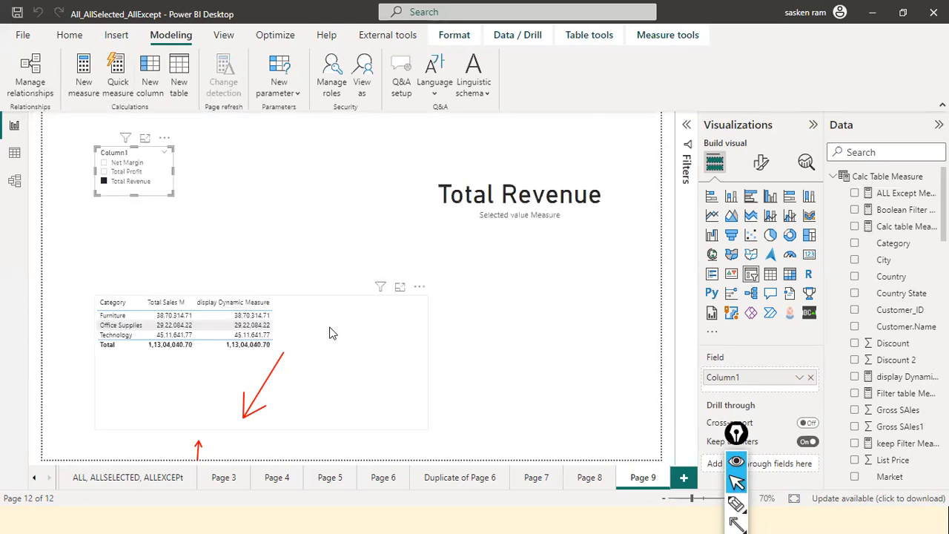
Step: Find display Dynamic Measure by searching the fields for "dyn" and replace the empty string in its Total Profit condition with [Total Profit]
click(888, 153)
text(dyn)
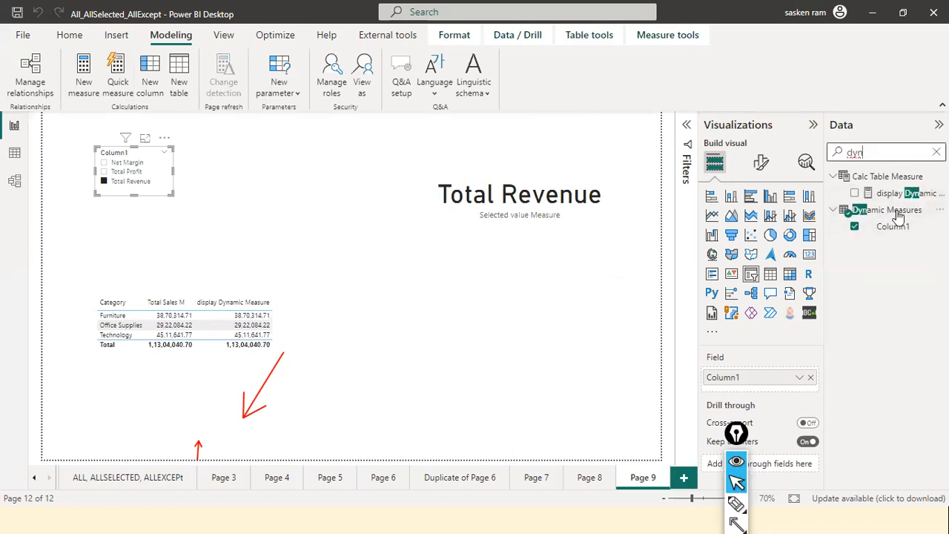
click(893, 211)
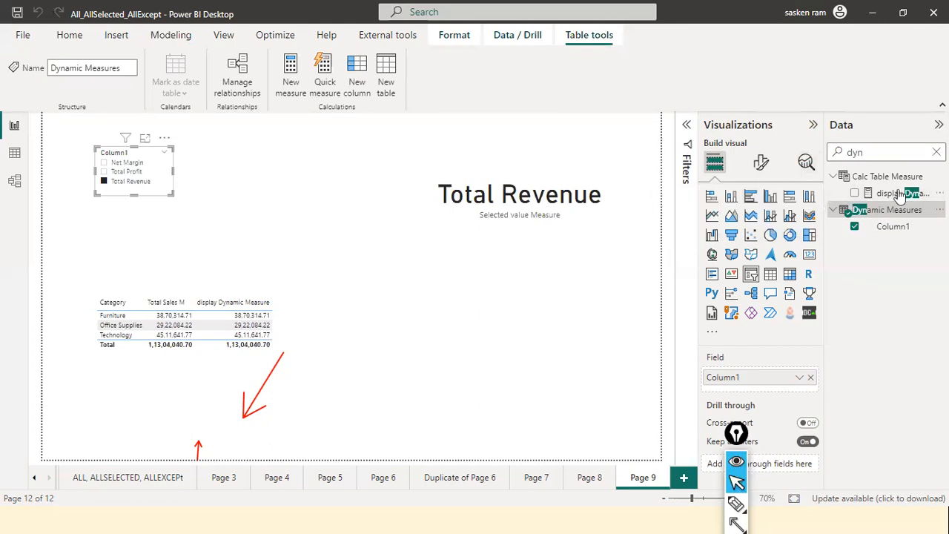
click(894, 178)
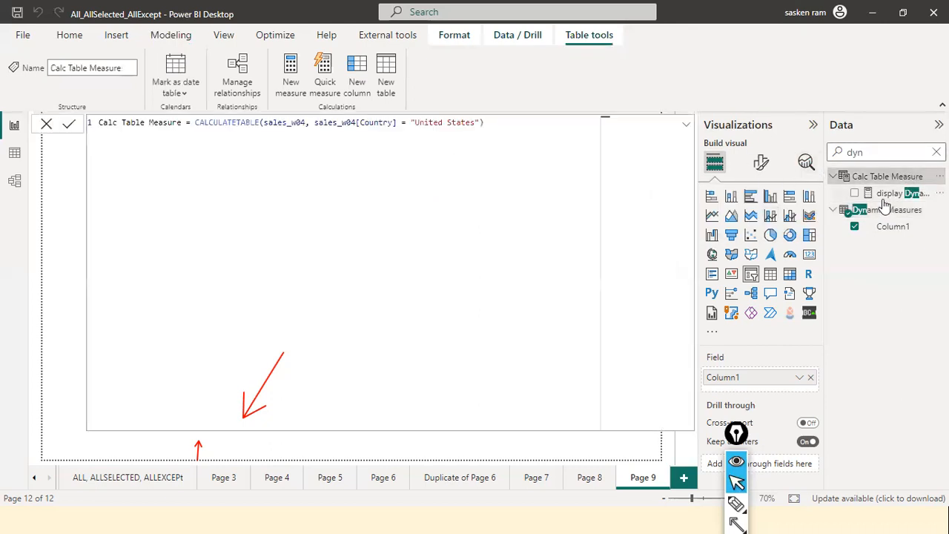
click(887, 196)
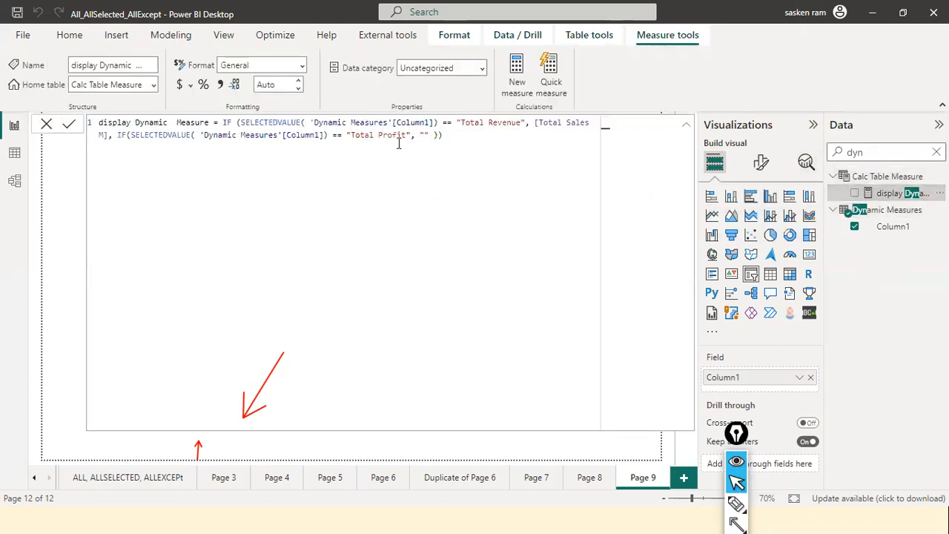
click(421, 137)
key(Delete)
key(Delete)
text(total)
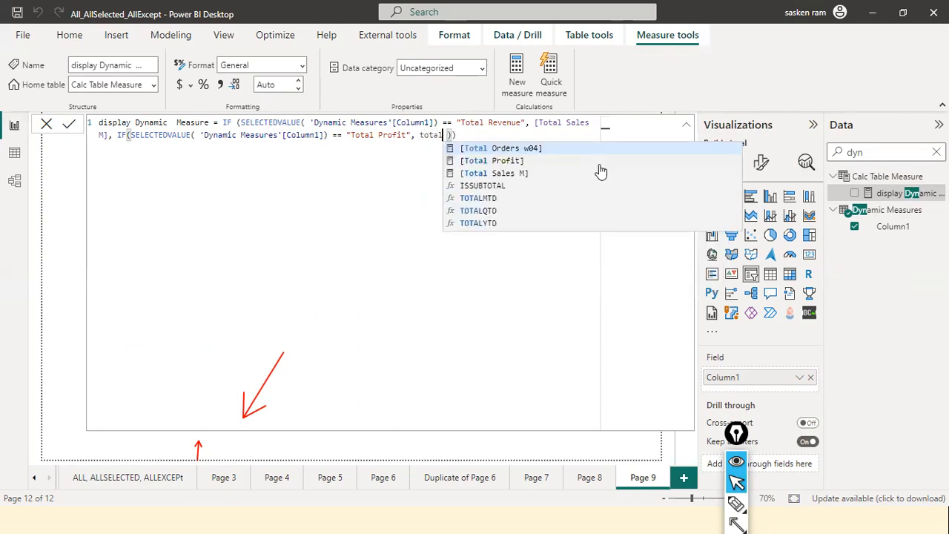
key(Down)
key(Tab)
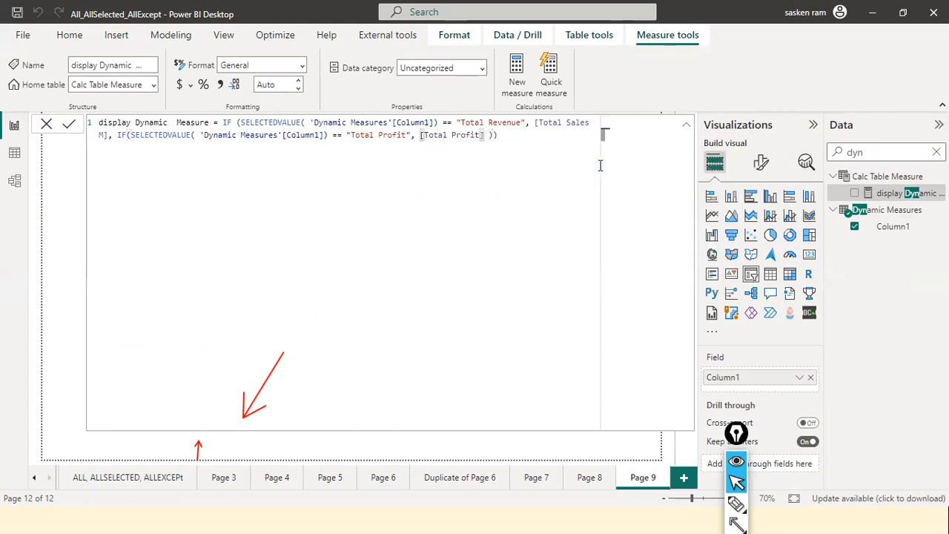
Step: Place the first SELECTEDVALUE condition of display Dynamic Measure on its own line, indented beneath the opening IF
key(End)
key(Up)
key(Home)
key(ctrl+Right)
key(ctrl+Right)
key(Right)
key(Right)
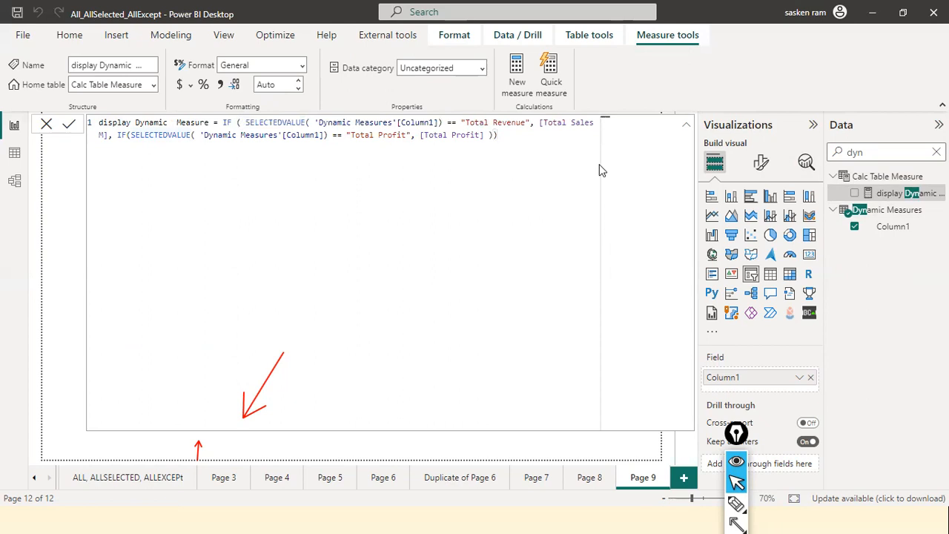
key(Return)
click(246, 122)
key(shift+Return)
key(Tab)
key(Tab)
key(Tab)
key(Tab)
key(Tab)
key(Tab)
key(Tab)
key(Tab)
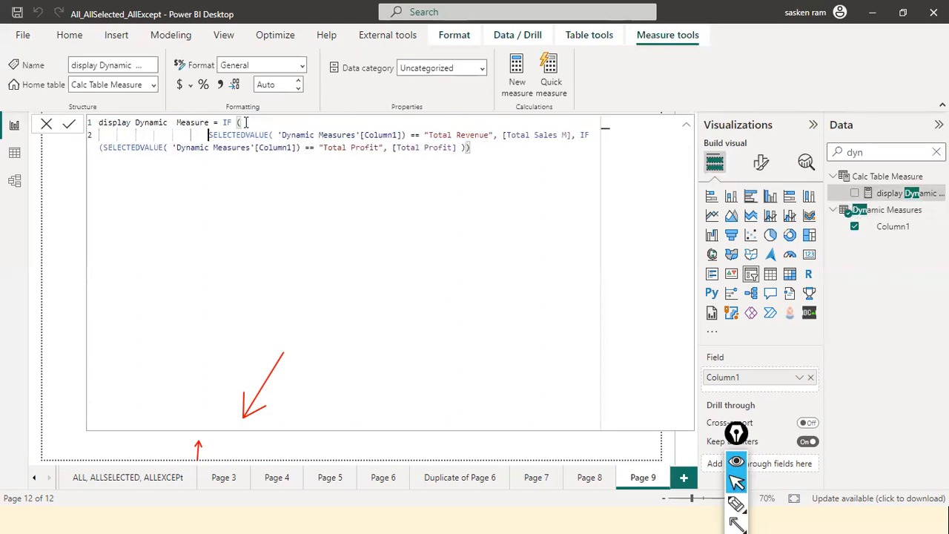
Step: Break the formula so that [Total Sales M] and the nested IF each start on their own indented line
key(ctrl+Right)
key(ctrl+Right)
key(ctrl+Right)
key(ctrl+Right)
key(ctrl+Right)
key(ctrl+Right)
key(ctrl+Right)
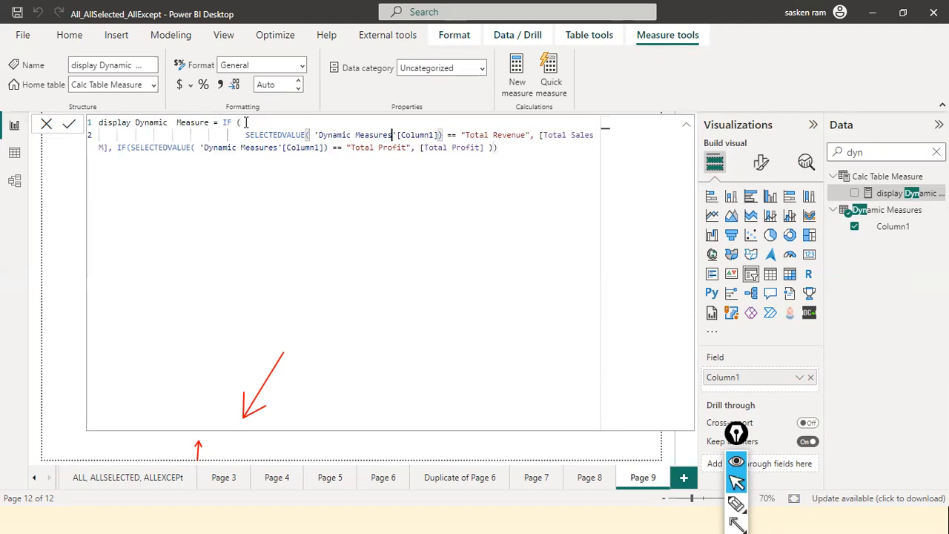
key(ctrl+Right)
key(shift+Return)
key(Tab)
key(BackSpace)
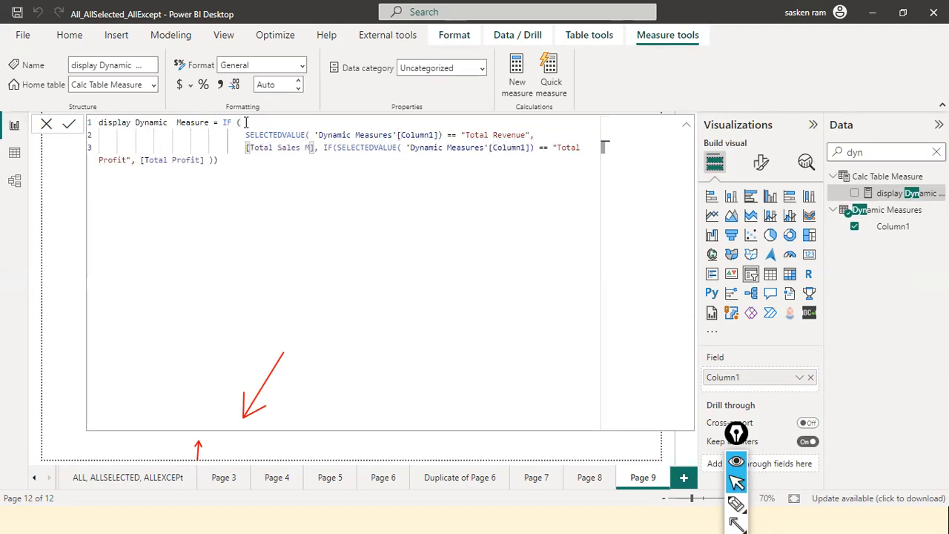
key(ctrl+Right)
key(shift+Return)
Step: Move [Total Profit] and the closing parenthesis of the outer IF onto separate indented lines
key(ctrl+Right)
key(ctrl+Right)
key(ctrl+Right)
key(ctrl+Right)
key(ctrl+Right)
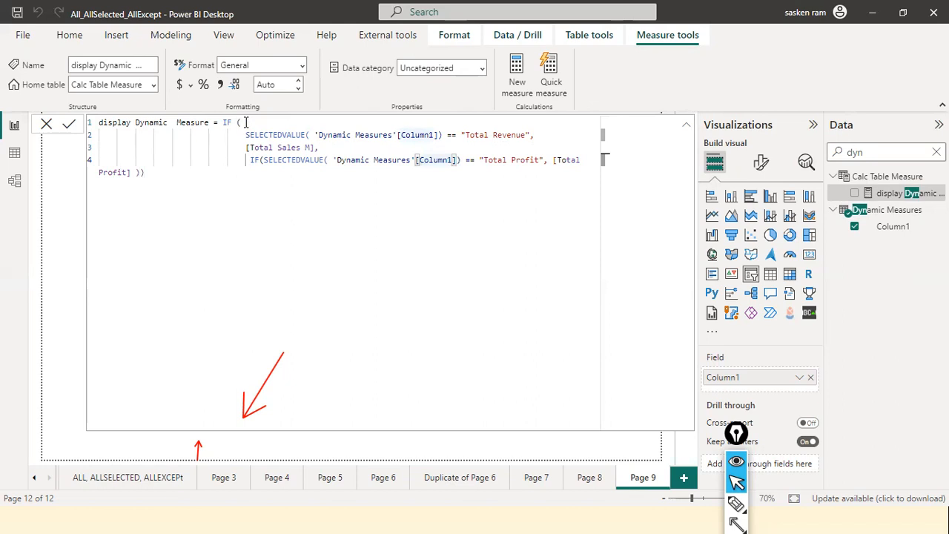
key(ctrl+Right)
key(ctrl+Right)
key(ctrl+Right)
key(ctrl+Right)
key(ctrl+Right)
key(shift+Return)
key(BackSpace)
key(BackSpace)
key(ctrl+Right)
key(Right)
key(Right)
key(Right)
key(Return)
Step: Review the reformatted formula of display Dynamic Measure, following the nested IF condition for Total Profit
key(Up)
key(Up)
key(Up)
key(Up)
key(Down)
key(Down)
key(Down)
key(End)
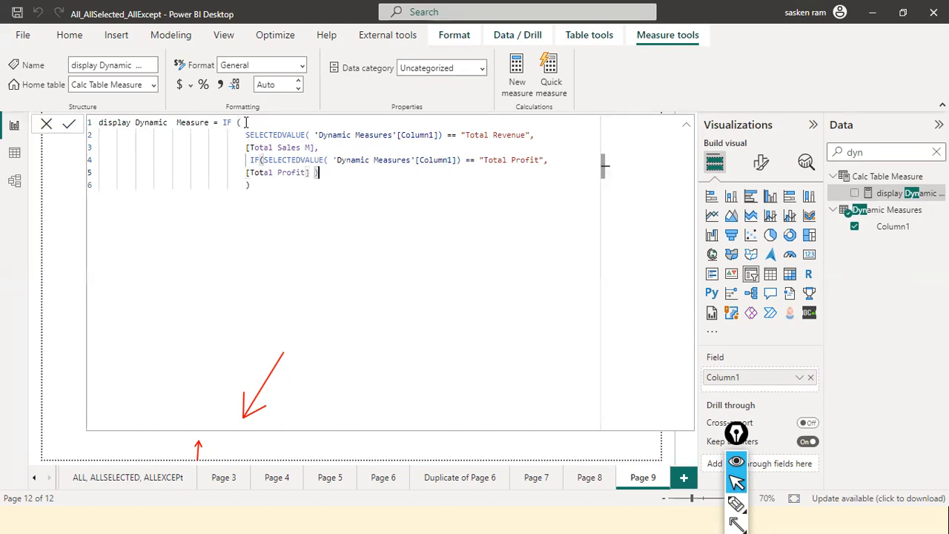
key(Up)
key(Up)
key(Down)
key(Home)
key(Right)
key(Right)
key(Down)
key(Right)
key(Right)
key(Right)
key(Right)
key(Right)
key(Right)
key(Right)
key(Right)
key(Right)
key(Right)
key(Right)
key(Right)
key(Right)
key(Up)
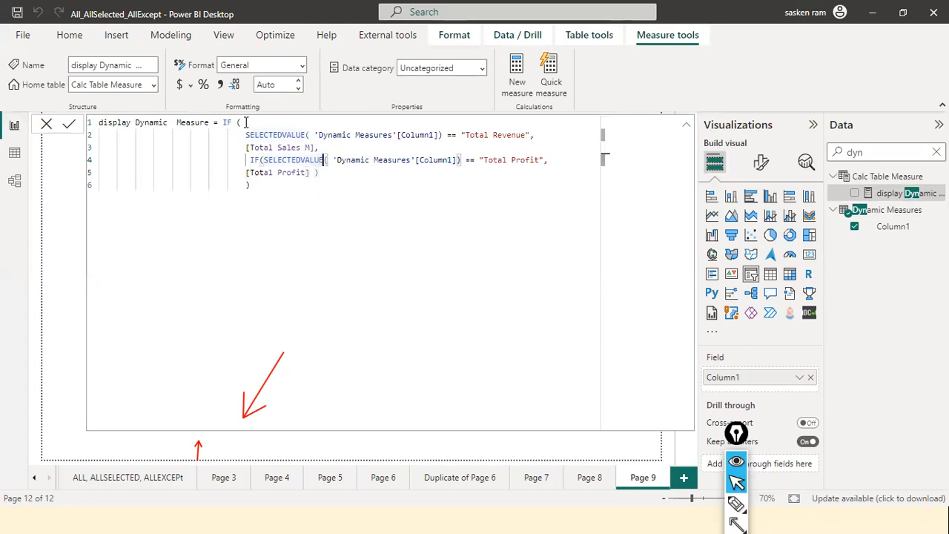
key(Right)
key(Right)
key(Right)
key(Right)
key(Right)
key(Right)
key(Right)
key(Right)
key(Right)
key(Right)
key(Right)
key(Right)
key(Right)
key(Right)
key(Right)
key(Right)
key(Right)
key(Right)
key(Right)
key(Right)
key(Right)
Step: Commit the edited display Dynamic Measure formula and close its editor
key(Down)
key(Down)
key(Return)
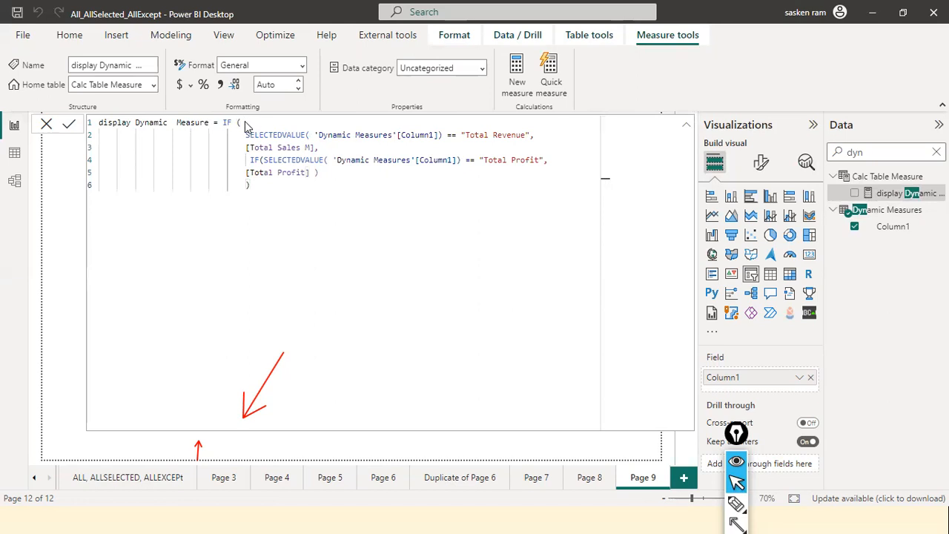
click(46, 125)
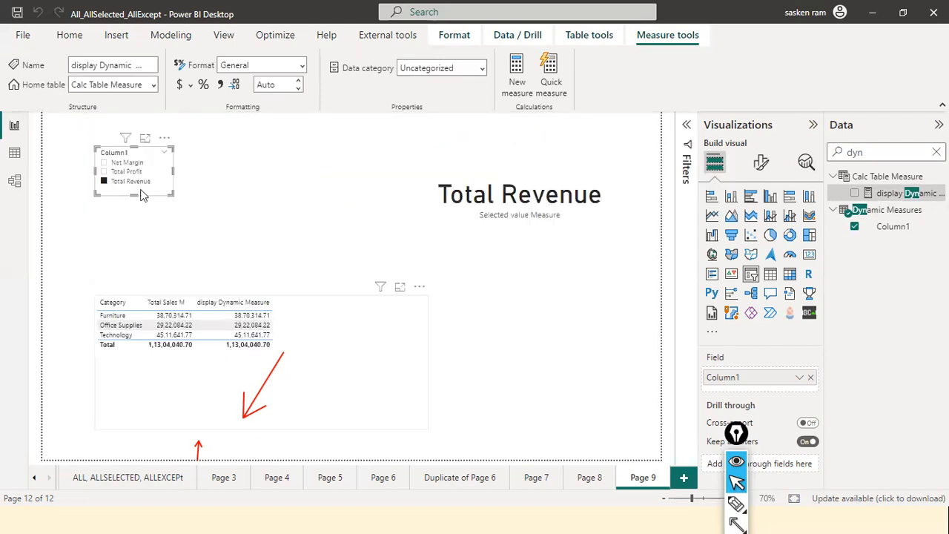
Step: Test the display Dynamic Measure column by switching the slicer between Total Profit and Total Revenue, ending on Total Profit
click(106, 172)
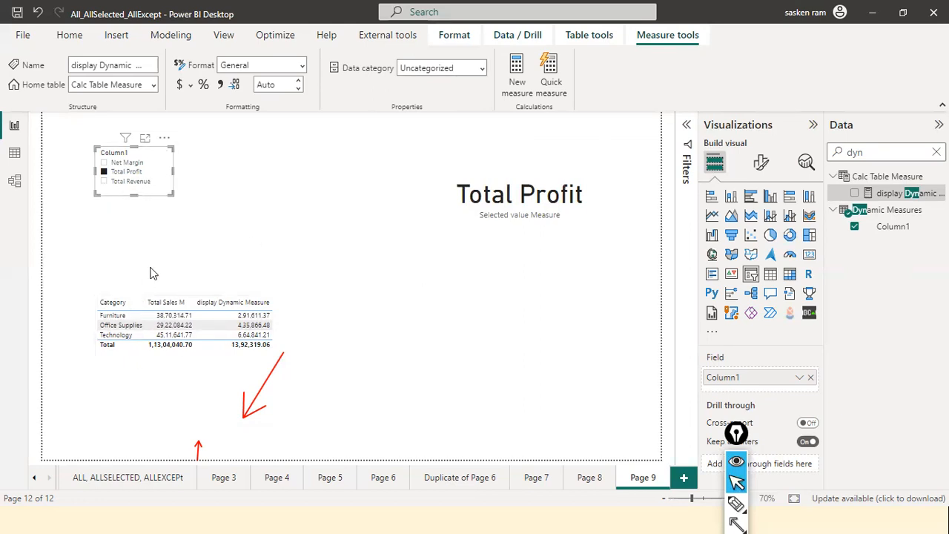
click(104, 181)
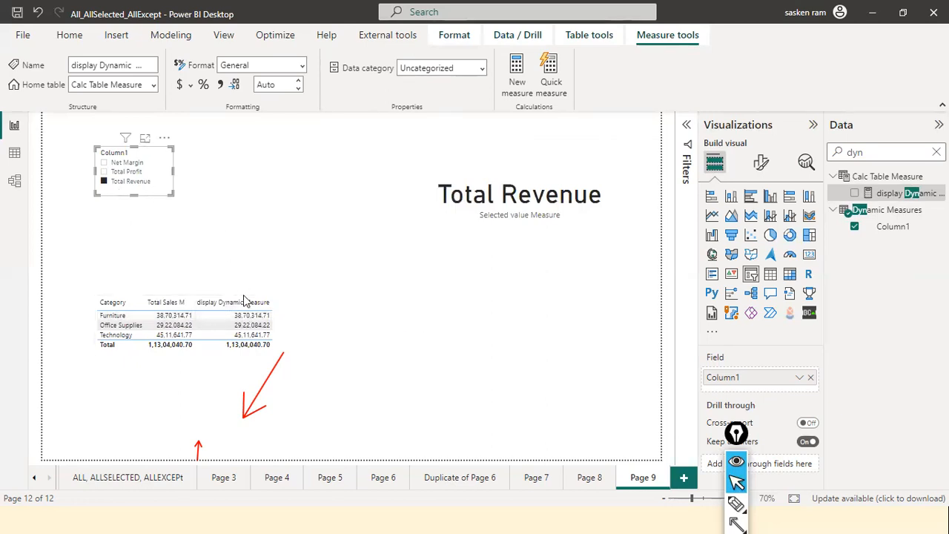
click(111, 172)
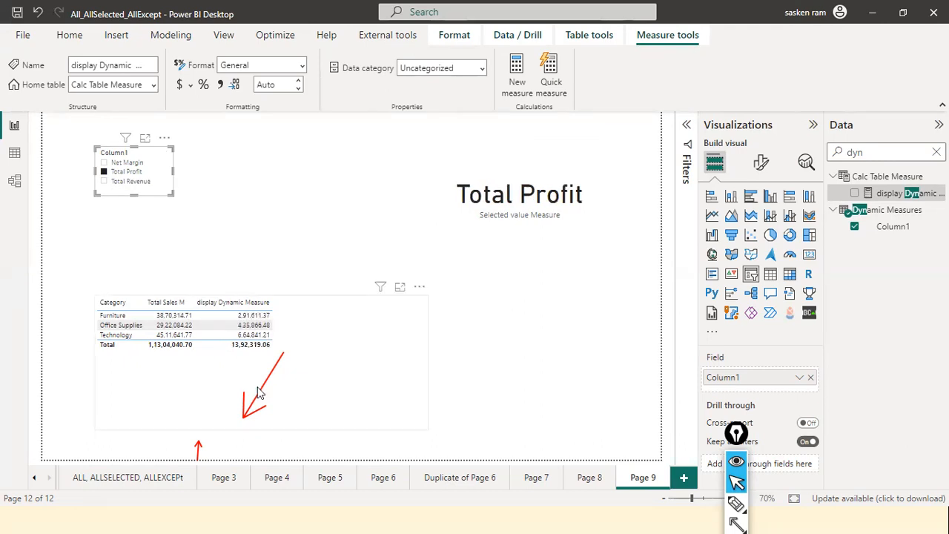
click(107, 182)
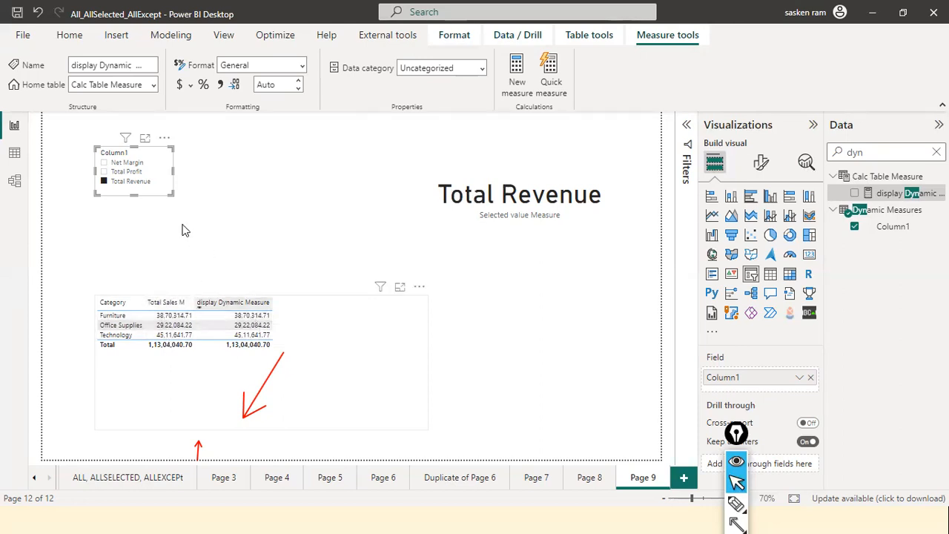
click(107, 172)
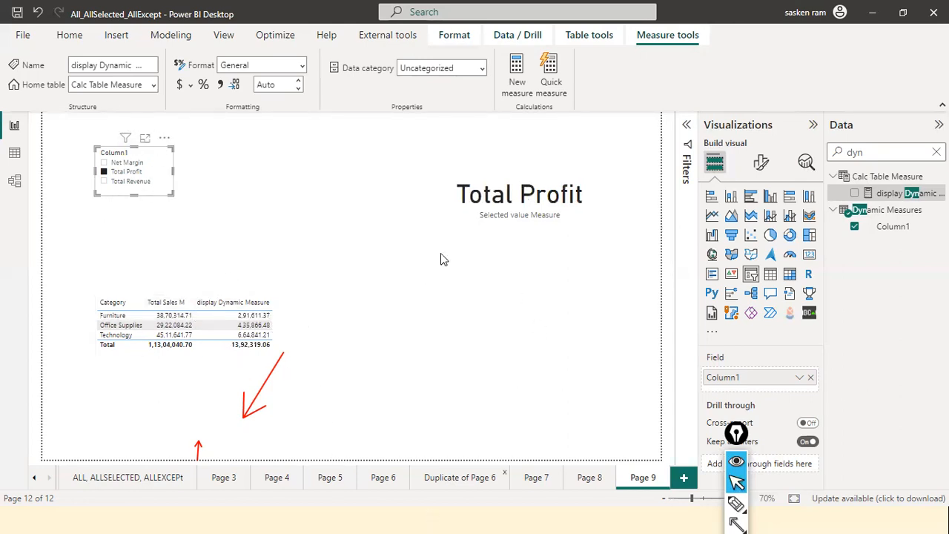
Step: Test the report with the Column1 slicer cleared, and reselect Total Profit
click(155, 154)
click(283, 222)
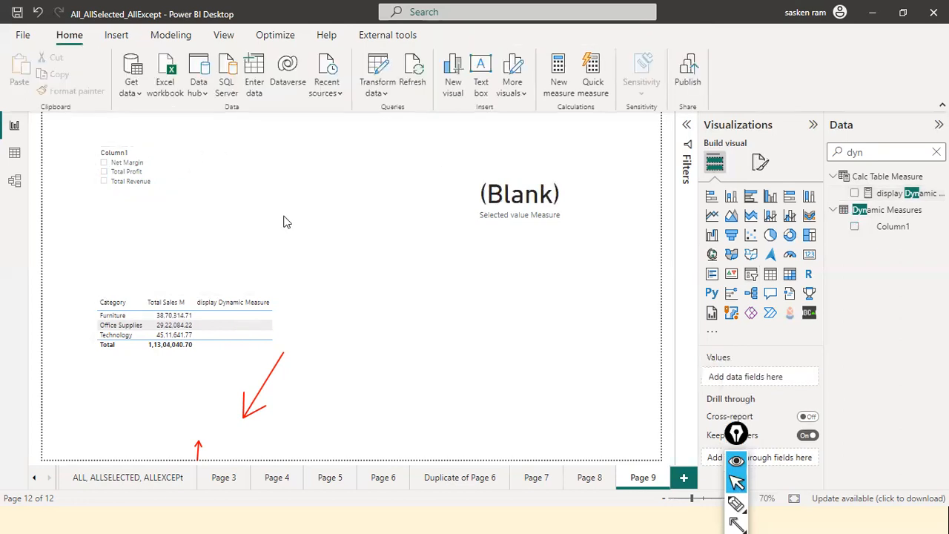
click(169, 173)
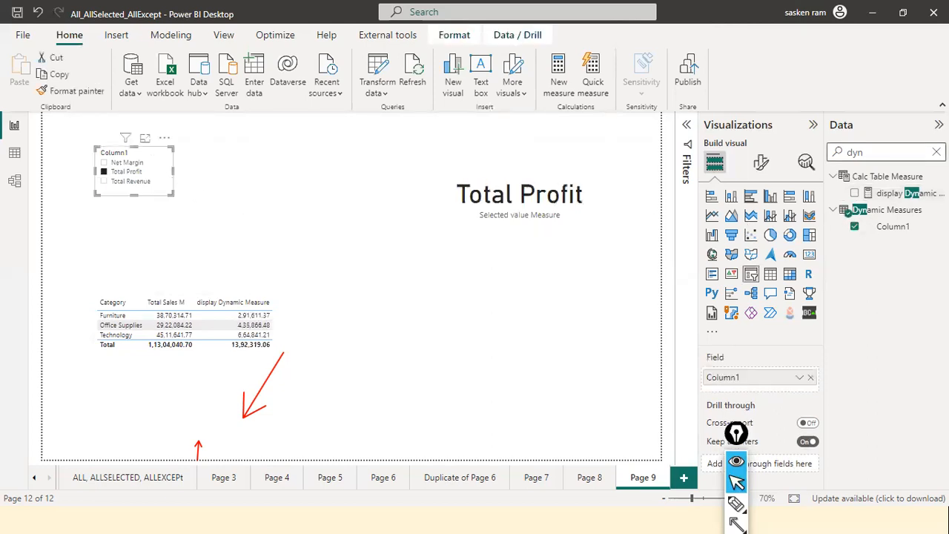
Step: Clear the field search, collapse the Calc Table Measure and sales_w04 tables, and select the Dynamic Measures table
click(936, 152)
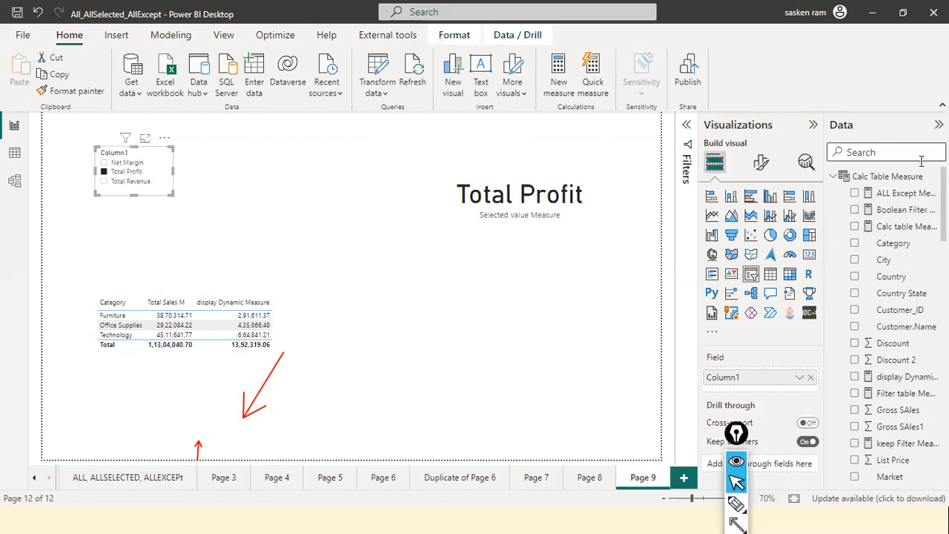
click(833, 178)
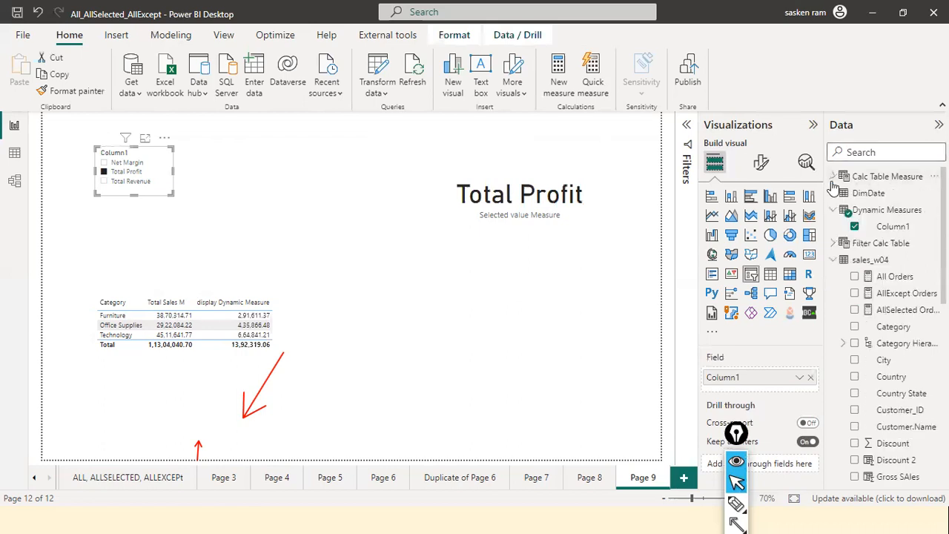
click(832, 260)
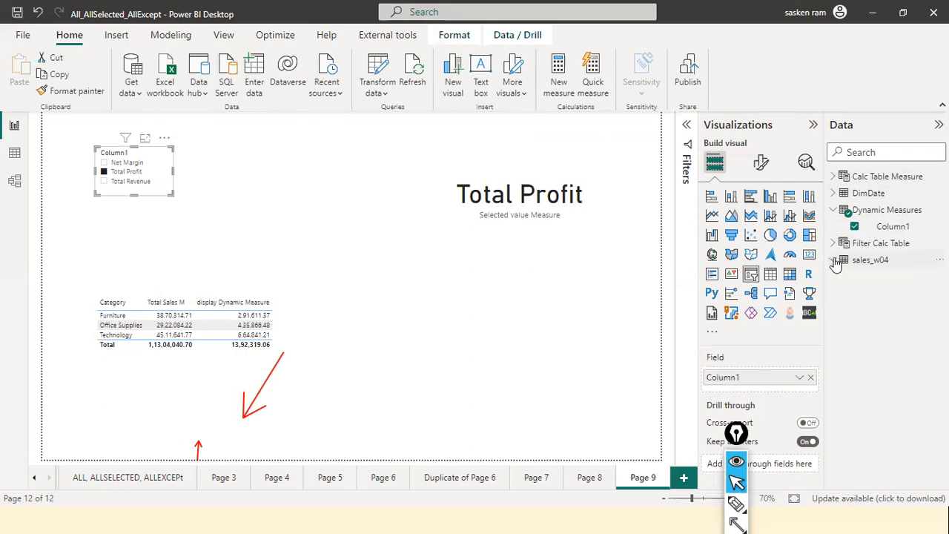
click(863, 213)
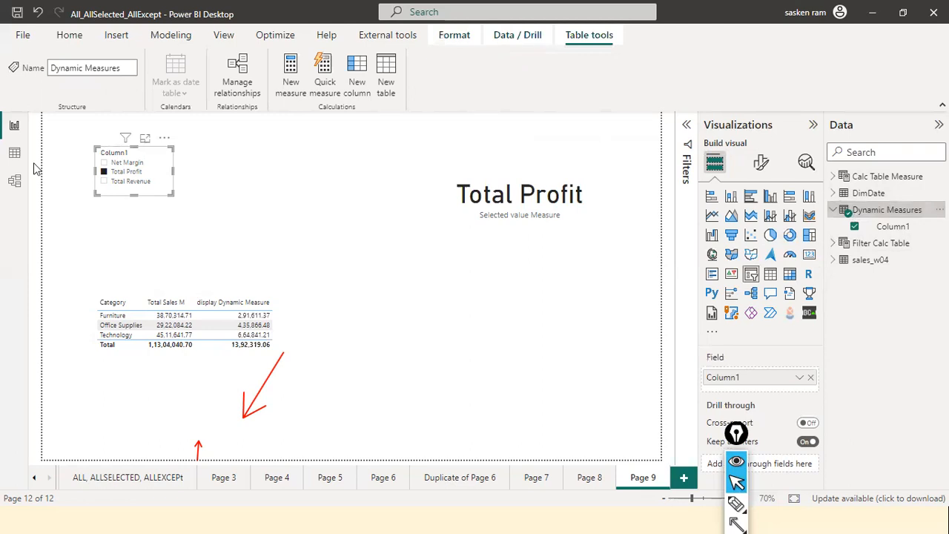
Step: Examine the rows of the Dynamic Measures table in the data view and return to the report page
click(17, 156)
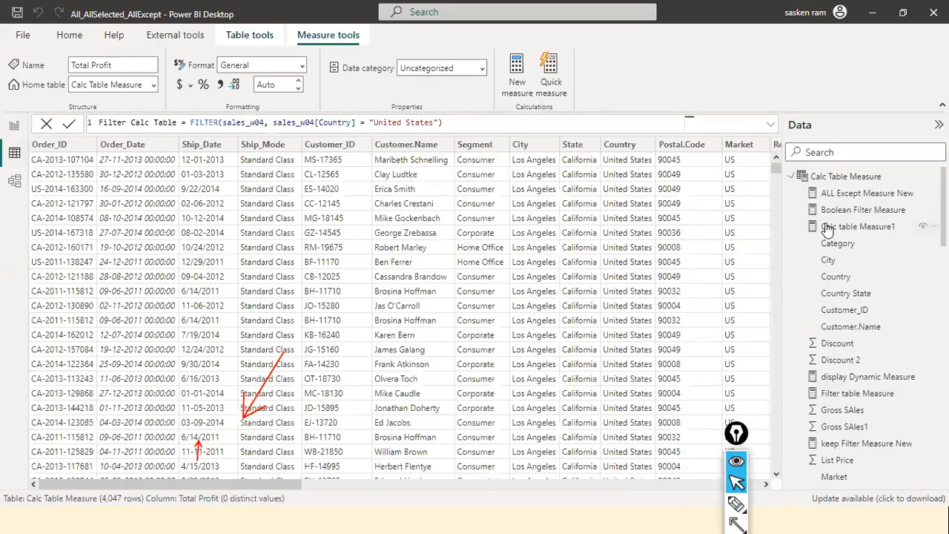
click(793, 178)
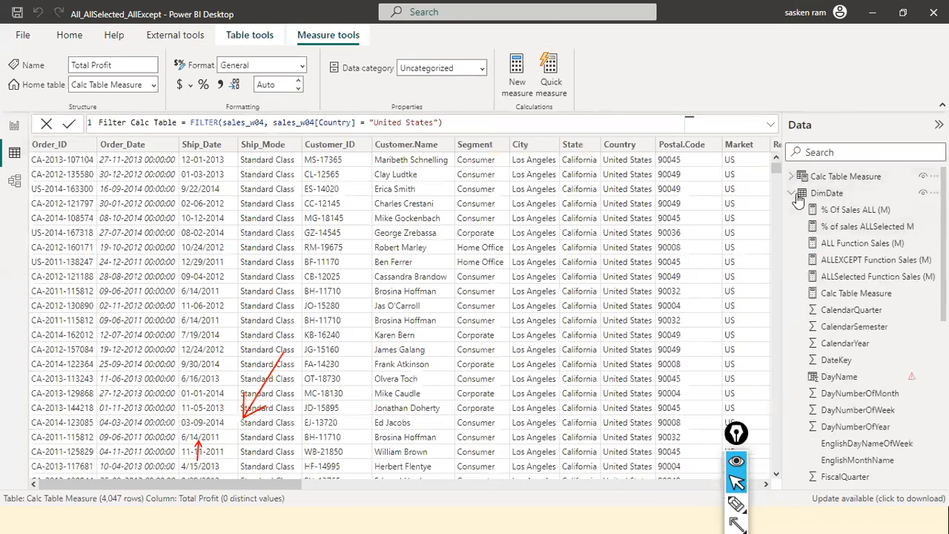
click(793, 194)
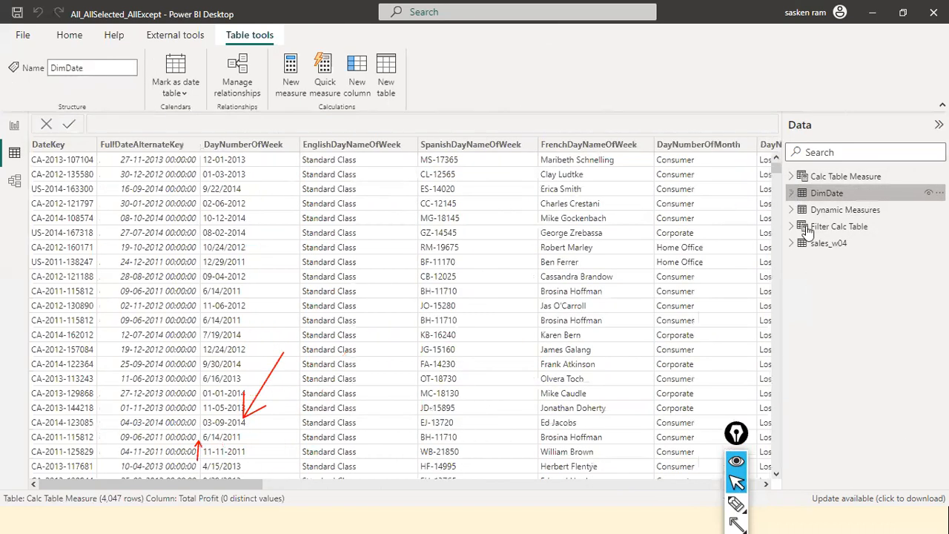
click(815, 213)
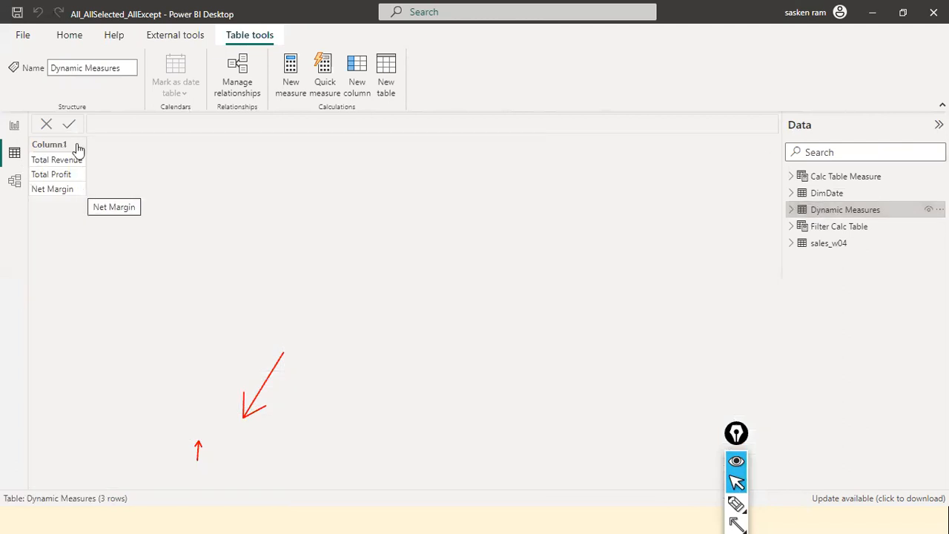
click(13, 126)
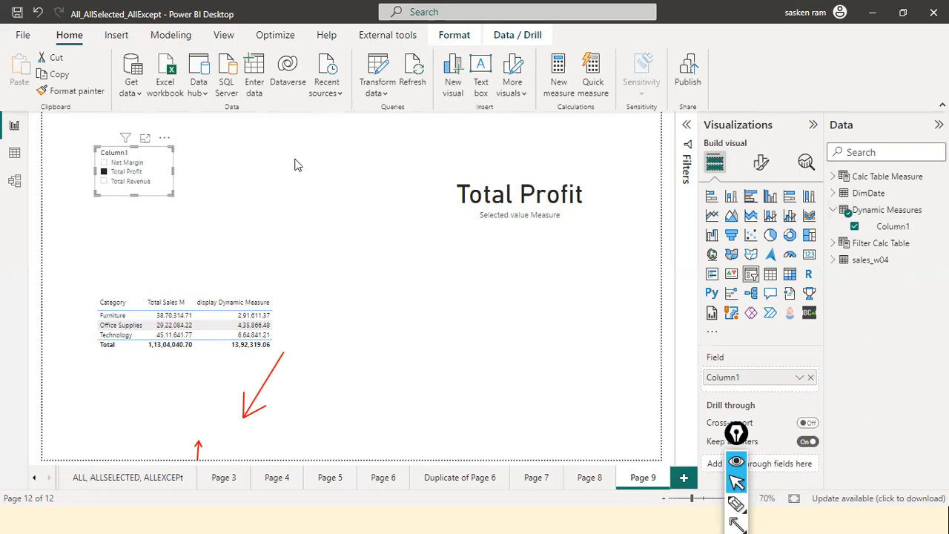
Step: Review the SELECTEDVALUE formula of Selected value Measure used in the card, and close it without changes
click(550, 229)
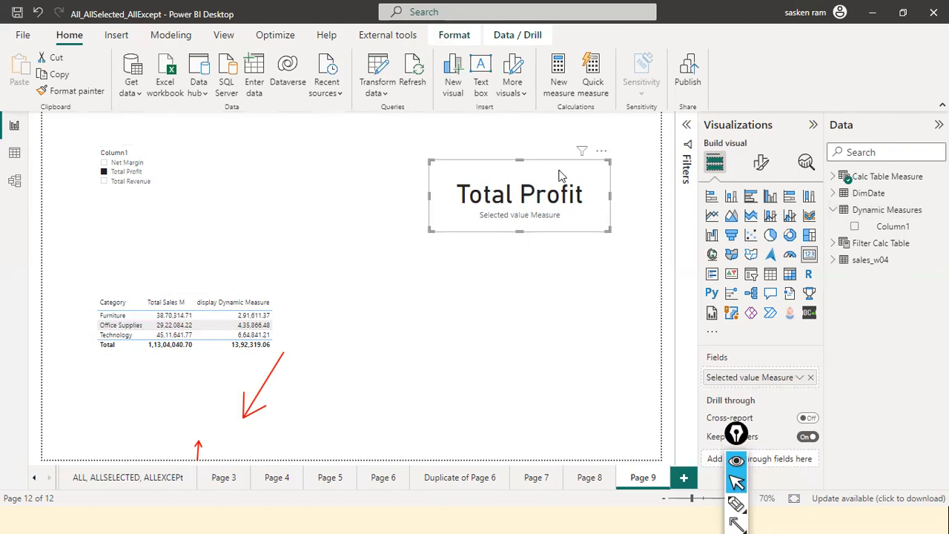
click(832, 180)
scroll(906, 349, down, 10)
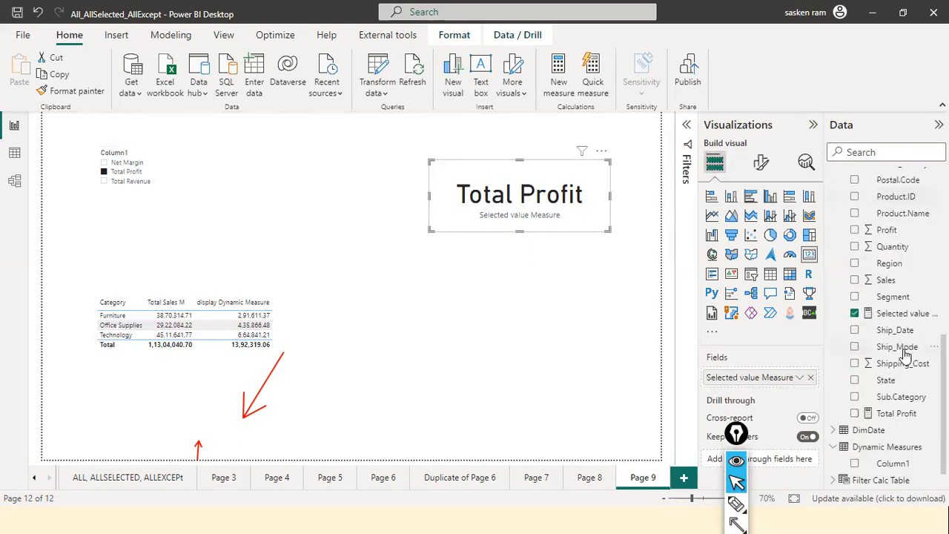
click(906, 314)
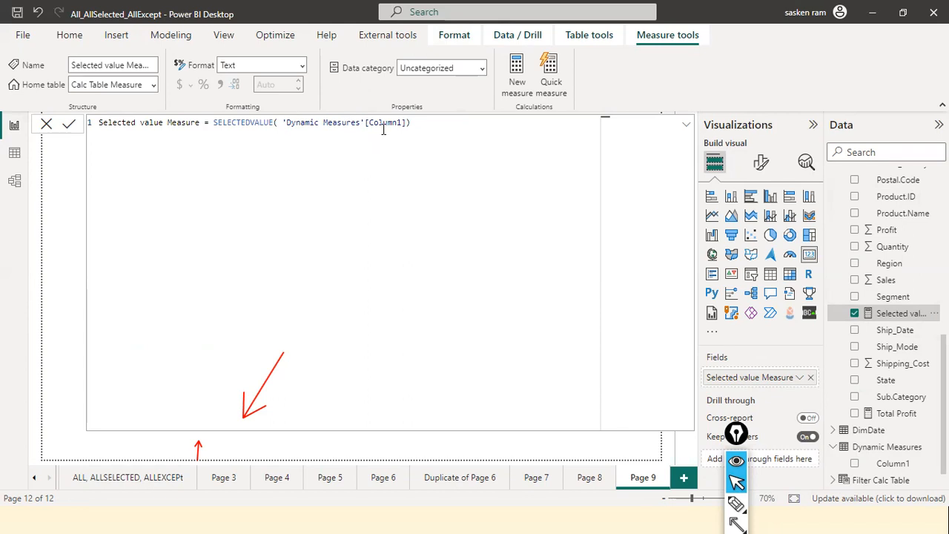
click(47, 123)
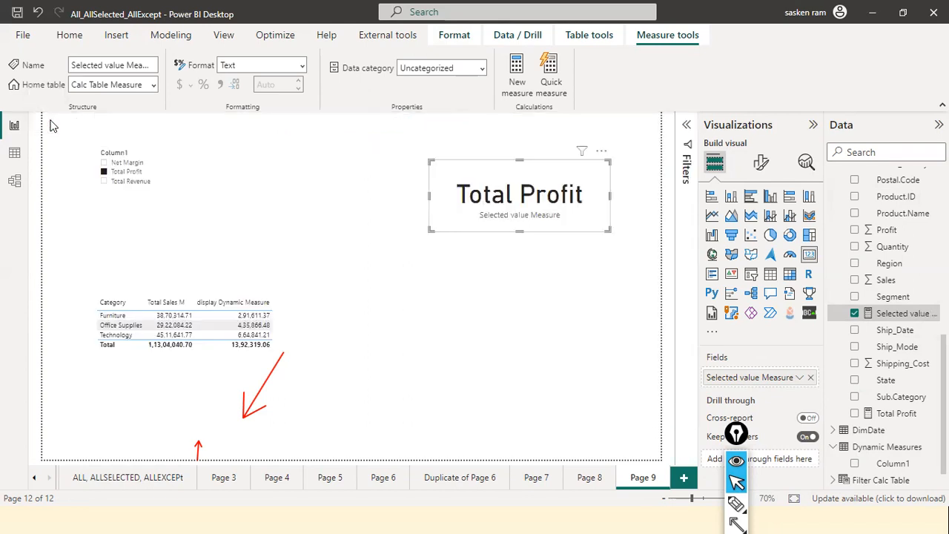
Step: Switch the slicer to Total Revenue and review the nested IF formula behind the table's display Dynamic Measure column
click(106, 184)
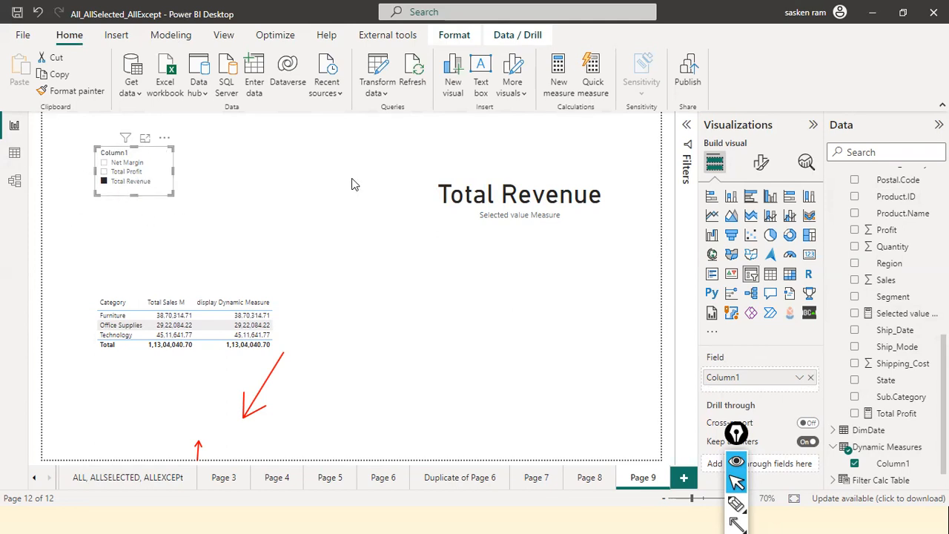
click(280, 312)
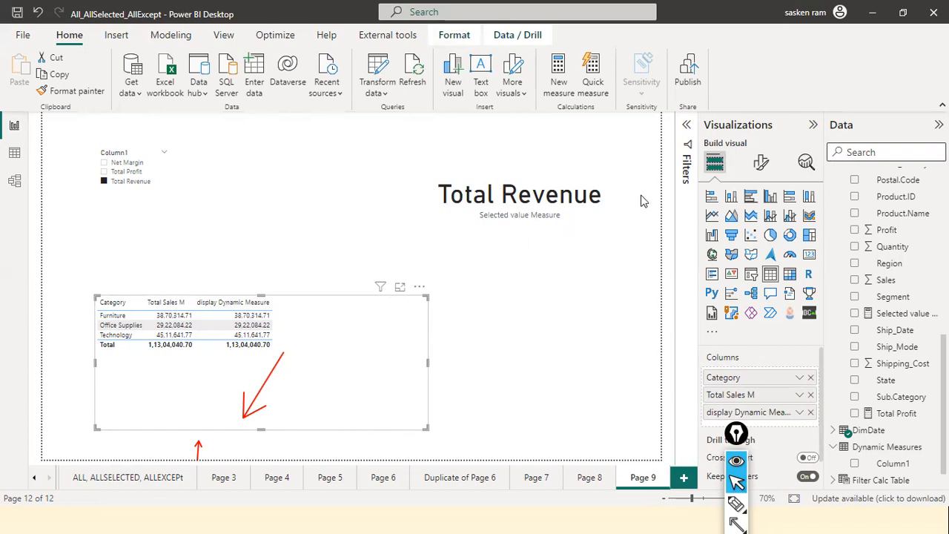
text(dyn)
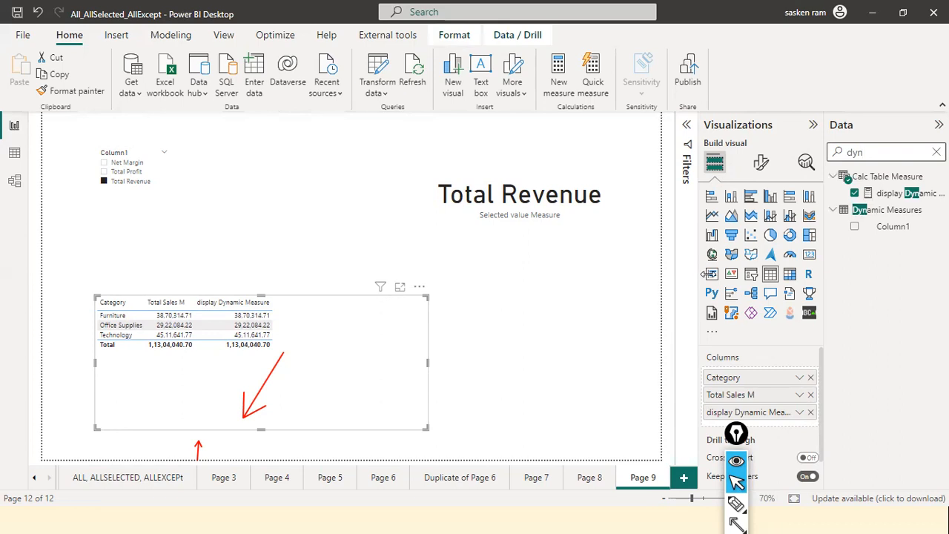
click(900, 195)
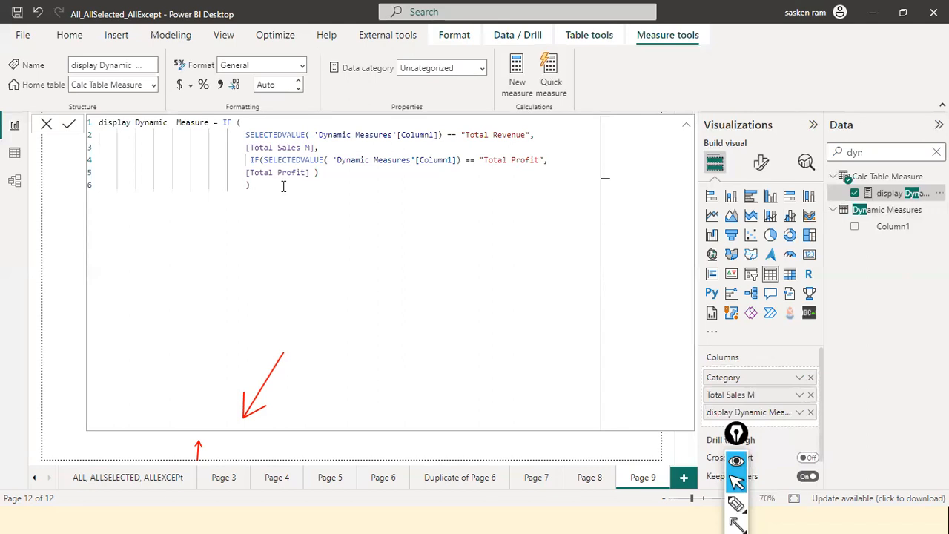
drag(265, 160, 461, 161)
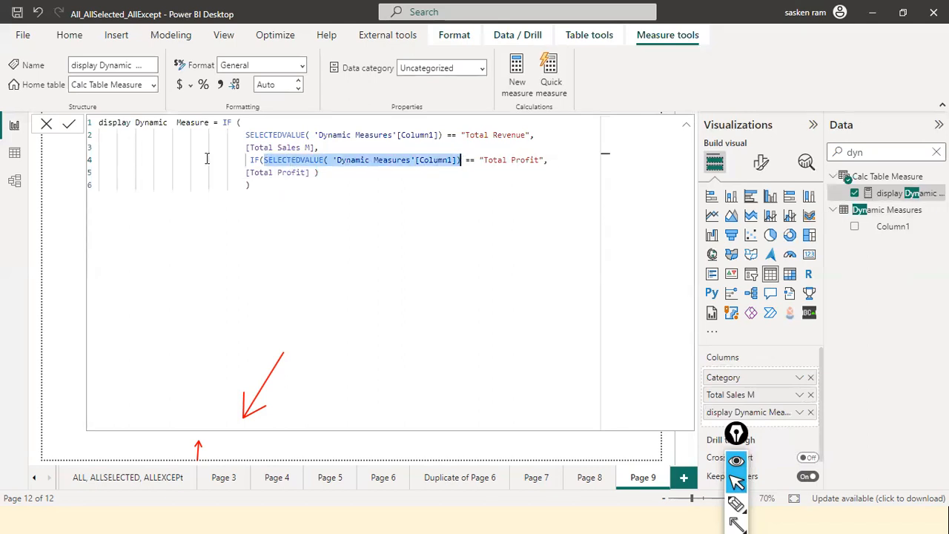
click(46, 124)
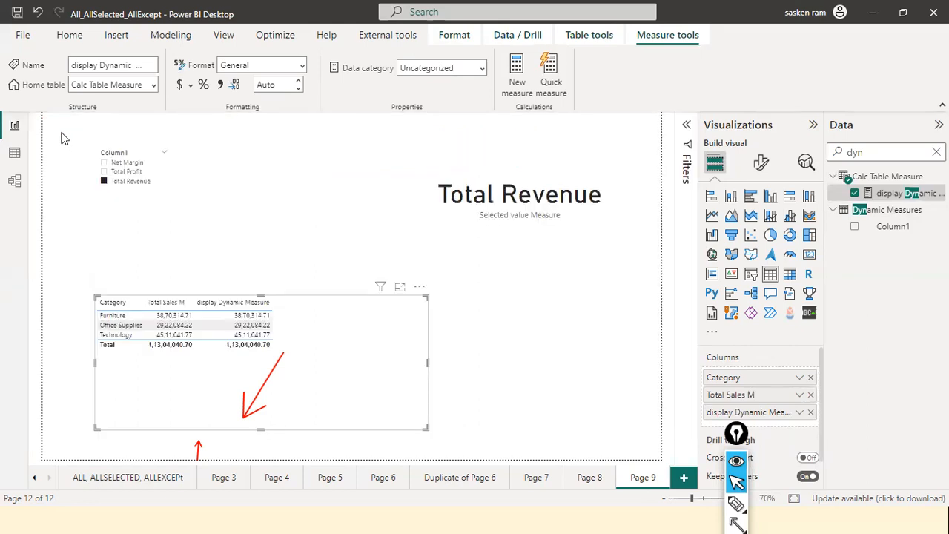
Step: Test the table and card with the slicer on Total Profit, cleared, and finally on Total Revenue
click(199, 224)
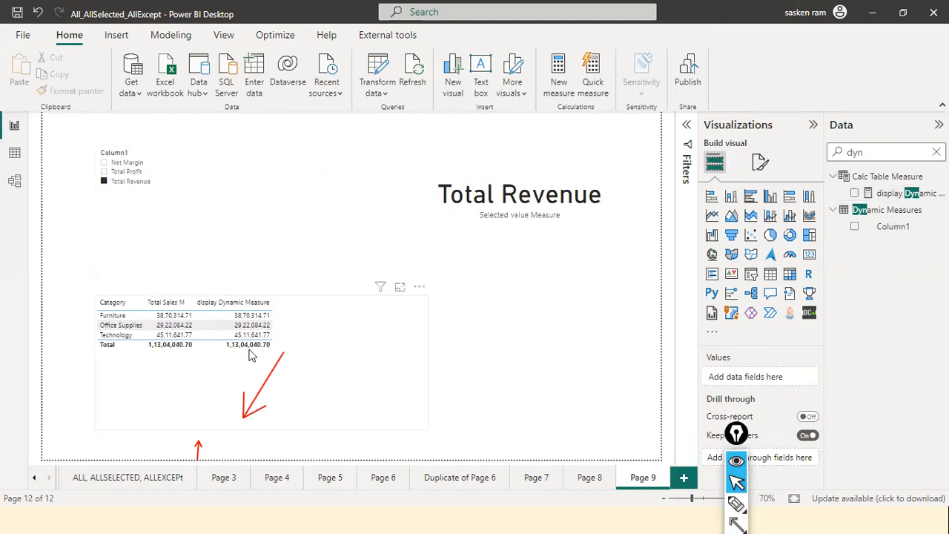
click(399, 366)
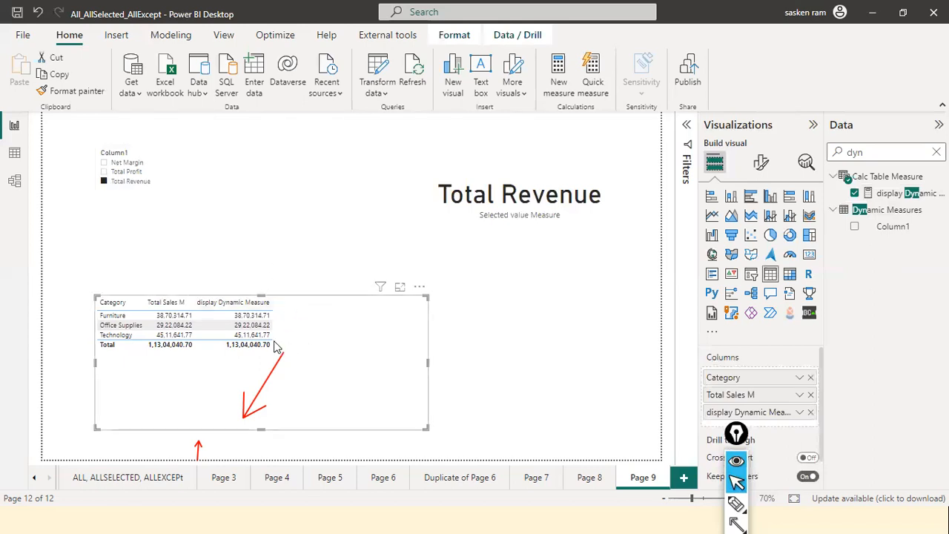
click(127, 172)
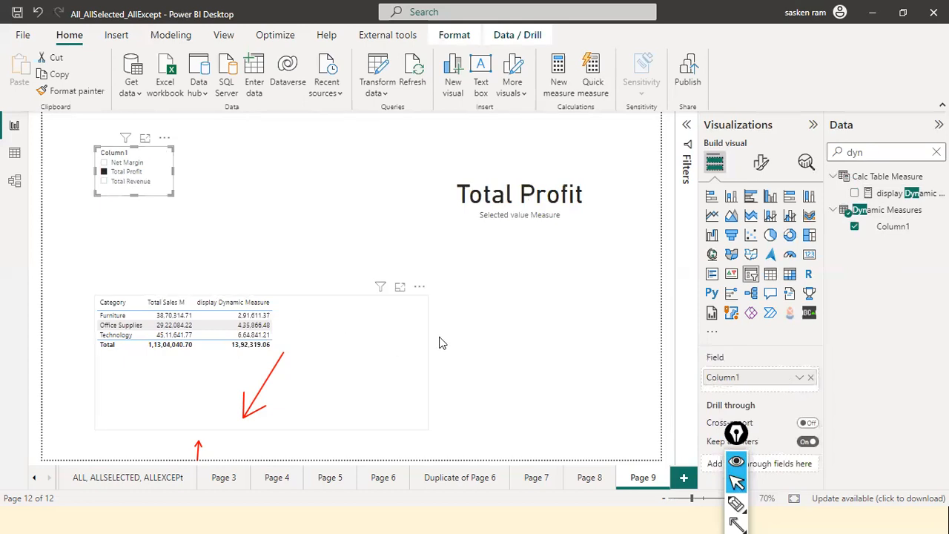
click(596, 318)
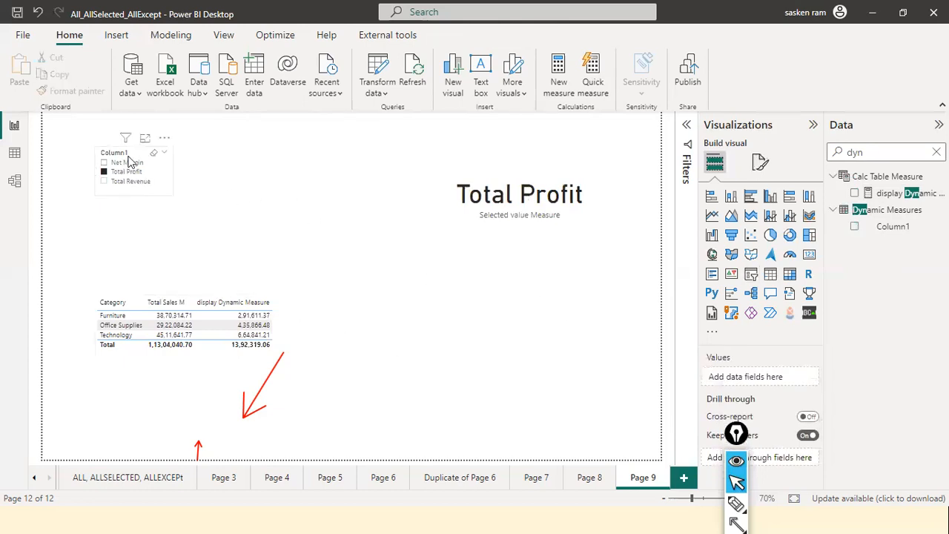
click(154, 158)
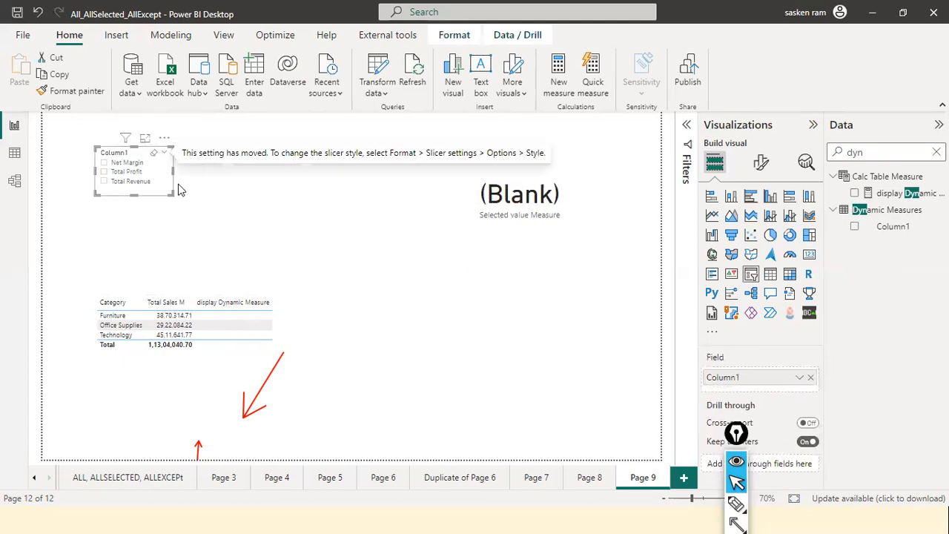
click(138, 182)
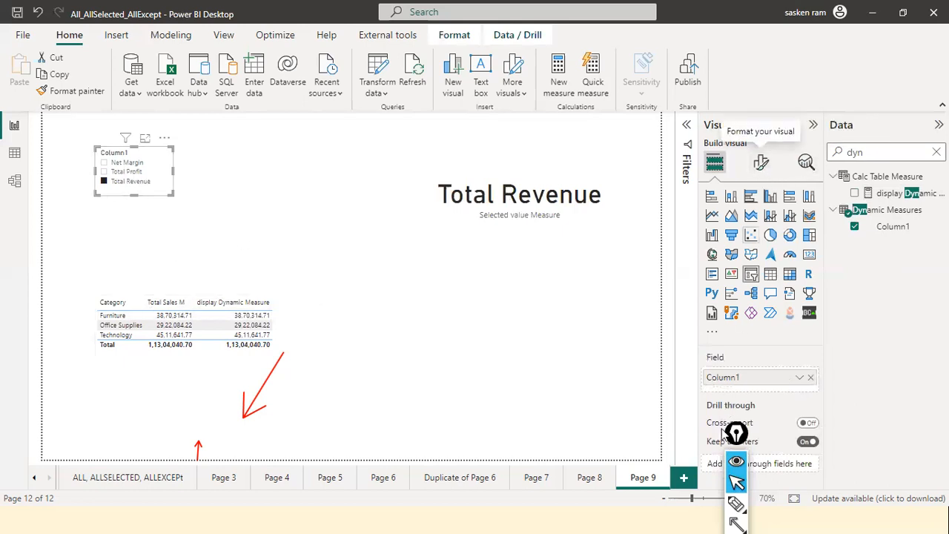
Step: Turn on the title of the Column1 slicer and expand its title settings
click(758, 164)
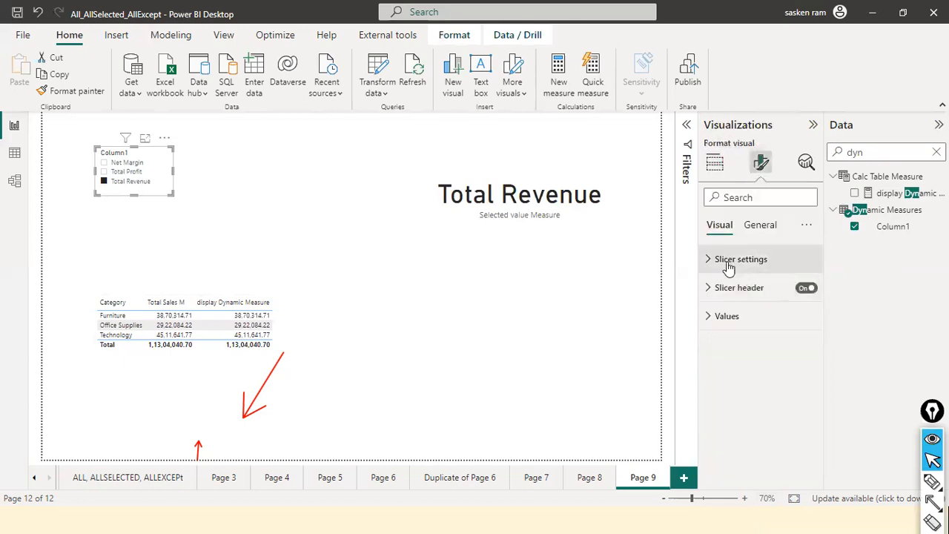
click(758, 227)
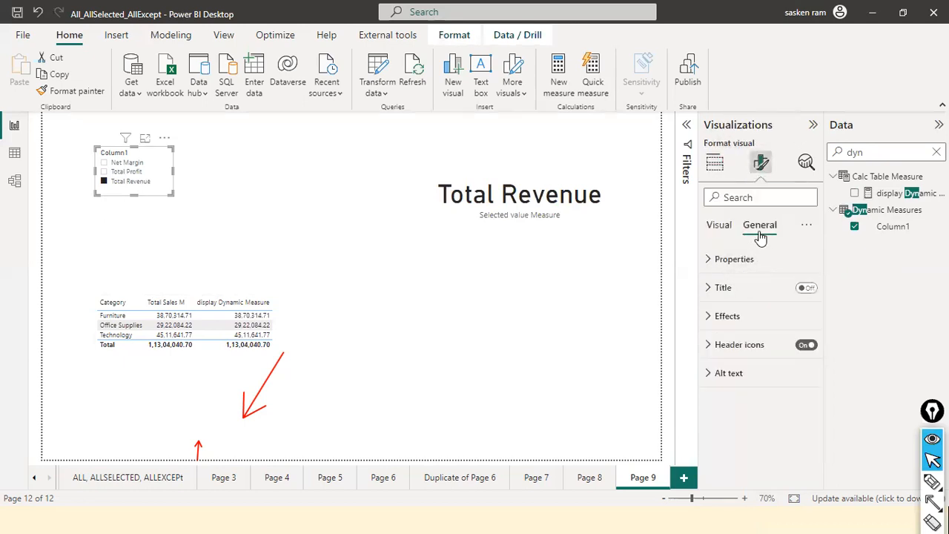
click(805, 290)
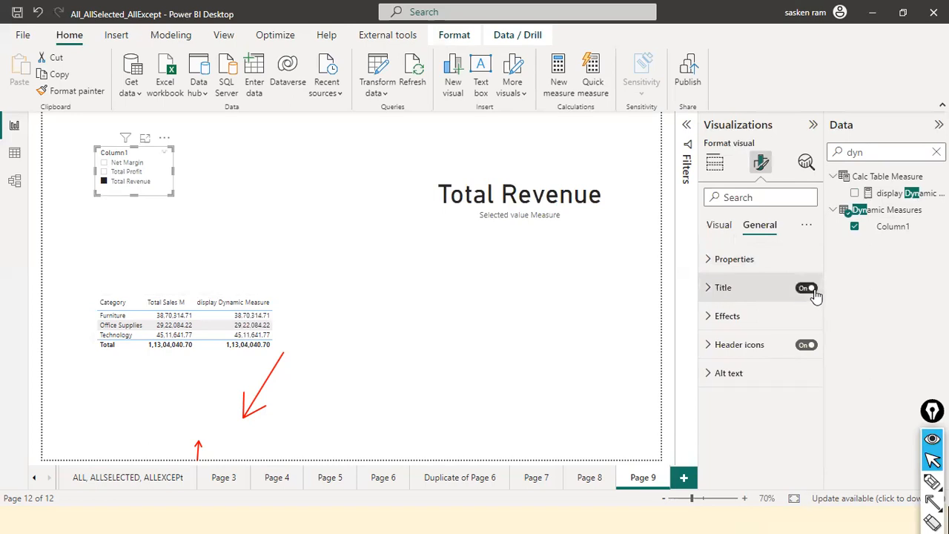
click(709, 292)
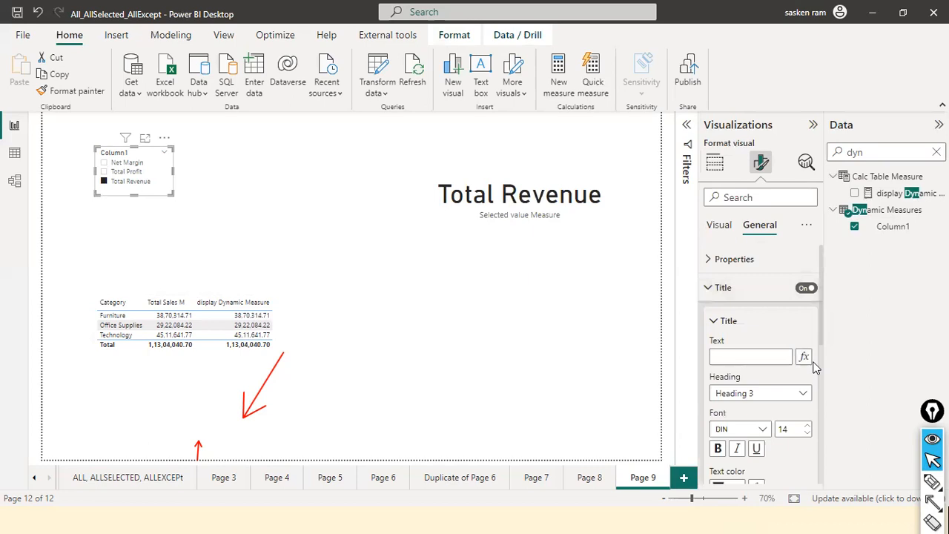
Step: Open the conditional formatting of the Column1 slicer's title text with Field value as the format style
click(751, 358)
click(806, 359)
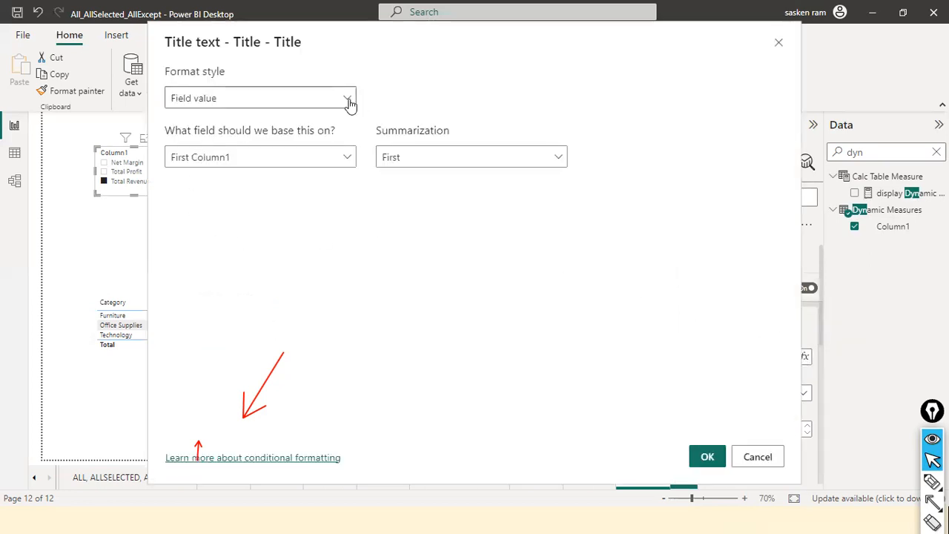
click(349, 102)
click(347, 120)
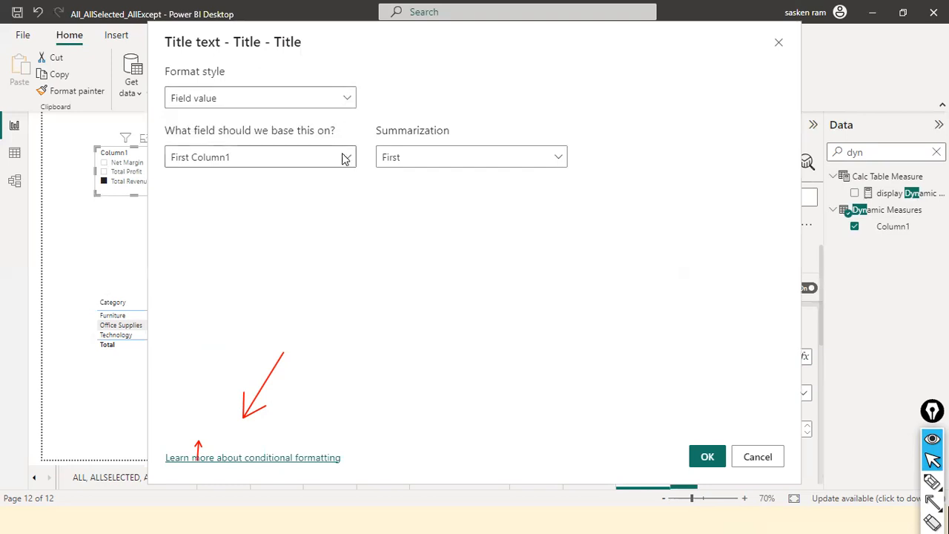
Step: Look through the fields of Dynamic Measures, DimDate and Filter Calc Table offered as the basis for the title
click(345, 156)
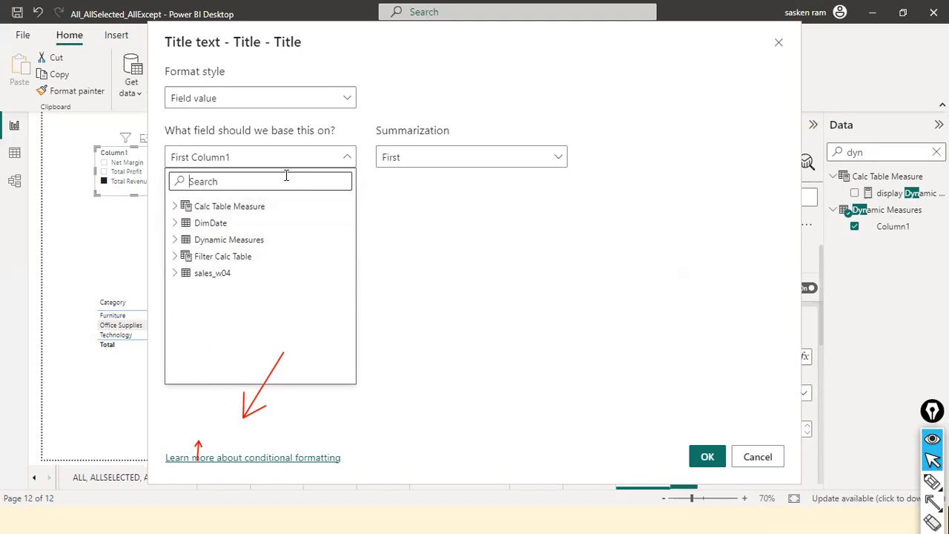
click(172, 244)
click(175, 223)
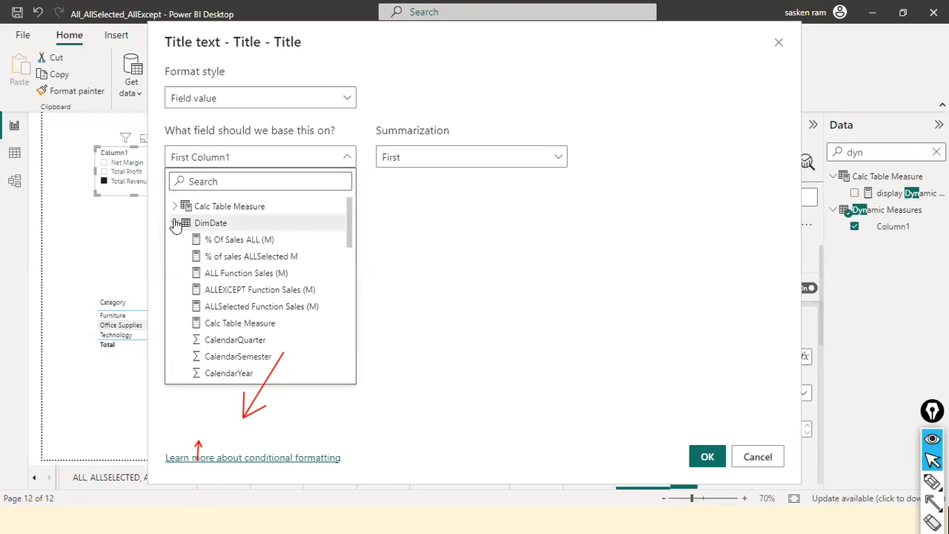
click(175, 223)
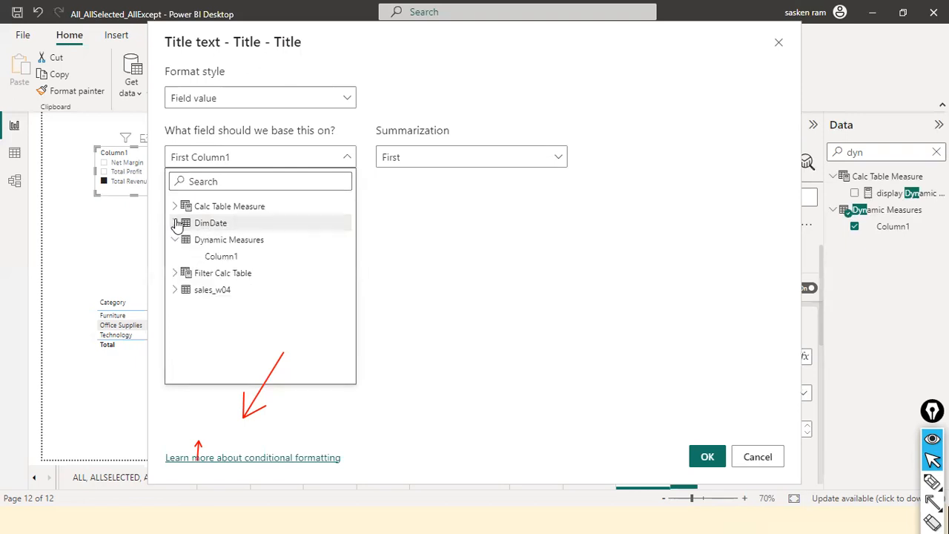
click(174, 274)
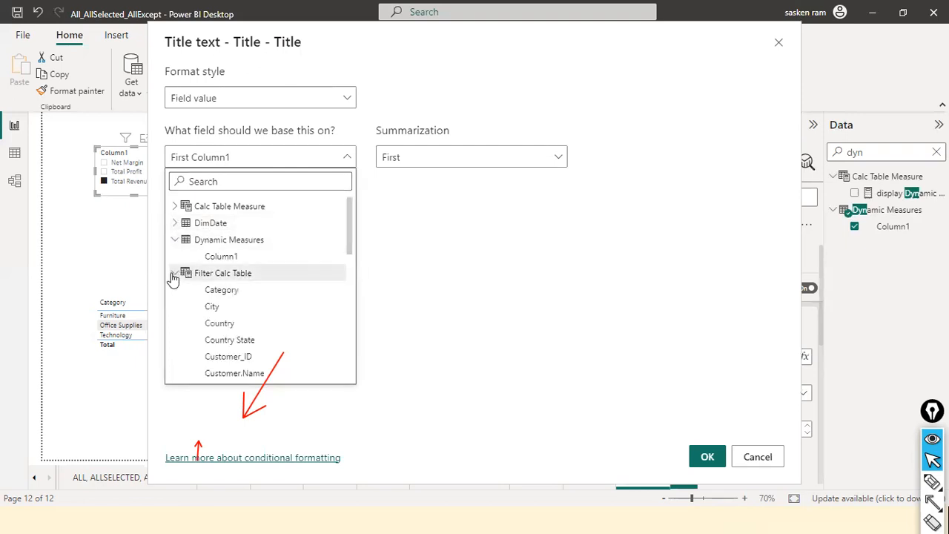
click(174, 273)
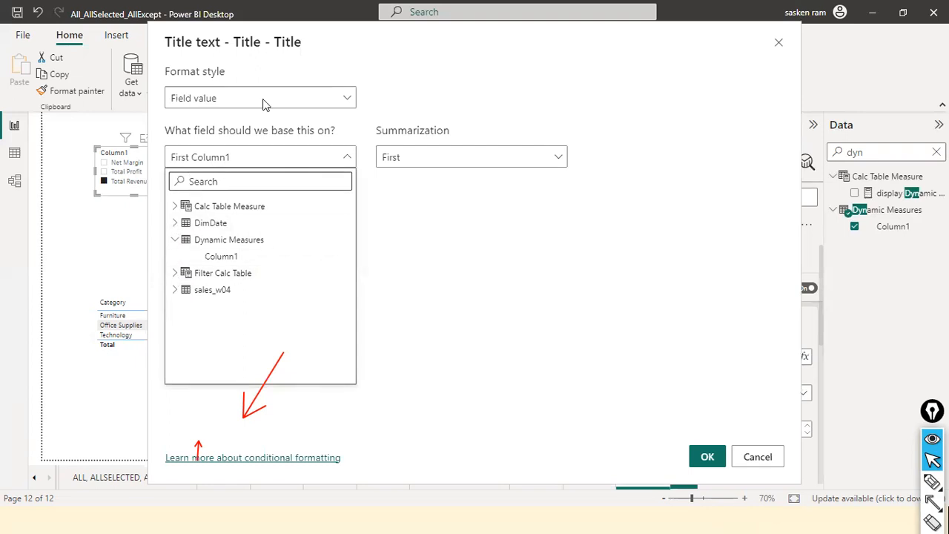
click(587, 277)
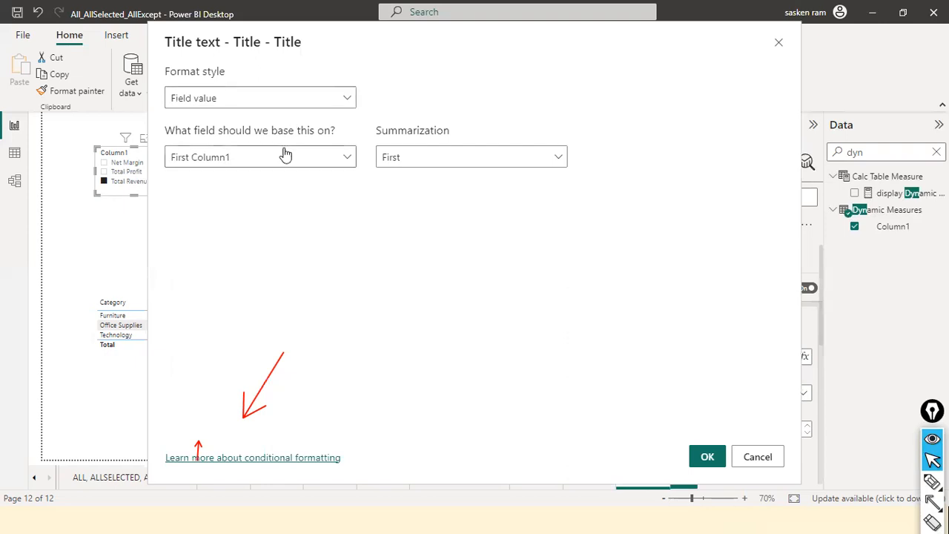
Step: Base the slicer's title text on Selected value Measure and switch the slicer to Total Profit
click(307, 166)
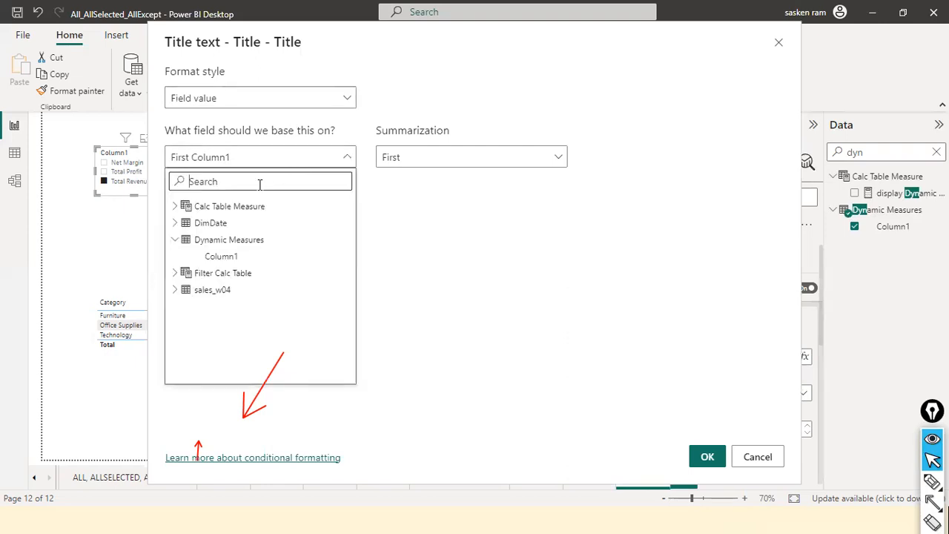
text(selected)
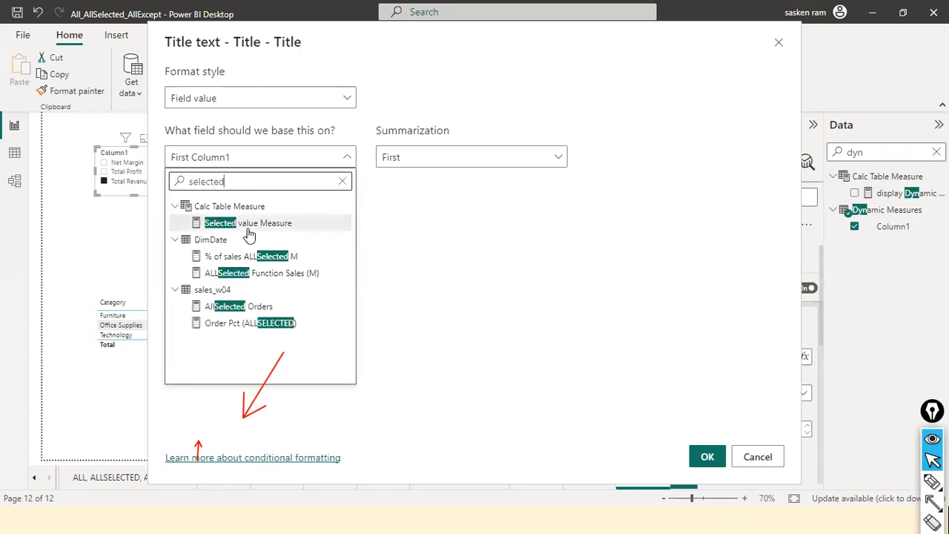
click(256, 224)
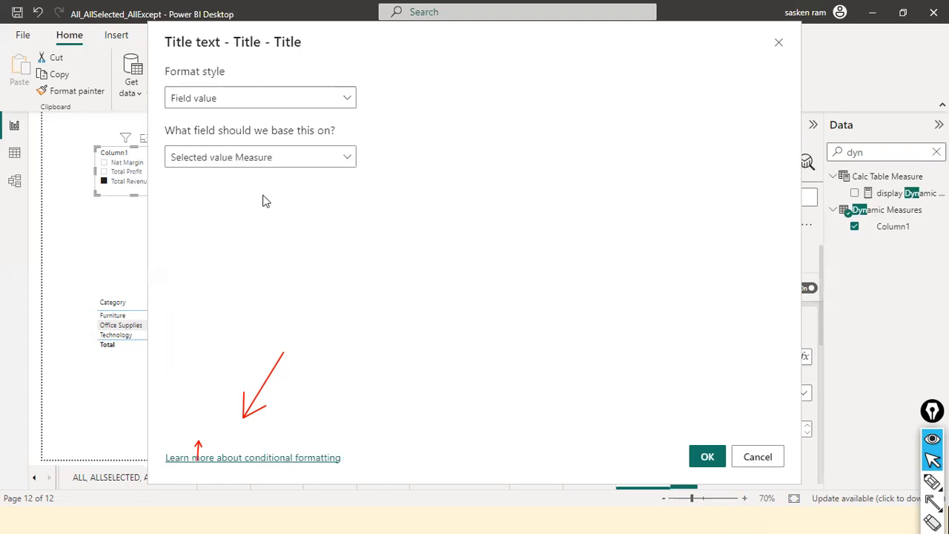
click(708, 457)
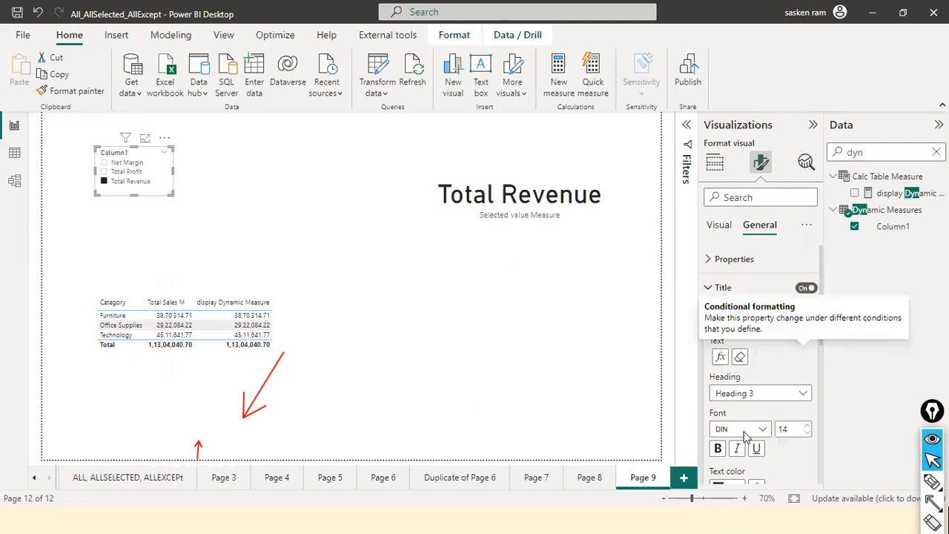
click(116, 171)
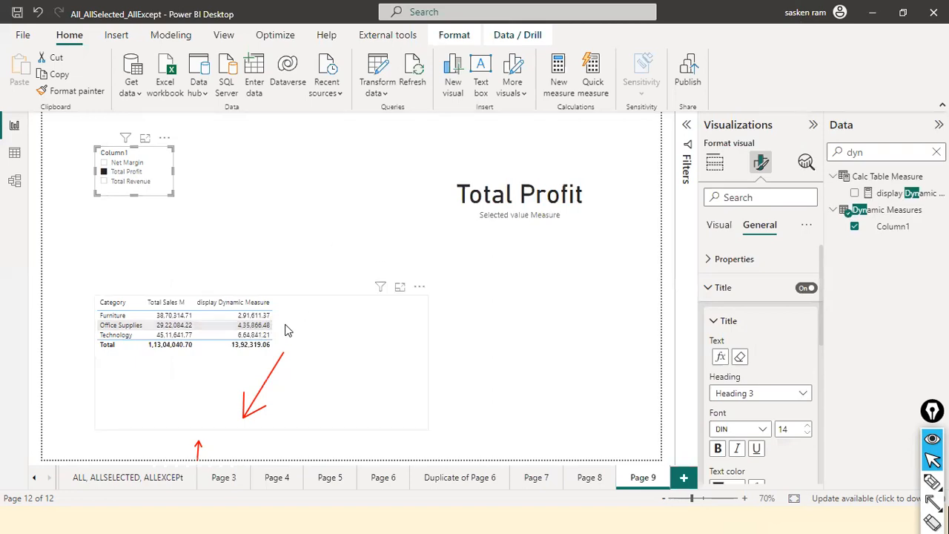
Step: Turn on the table's title and base its text on the field value of Selected value Measure
click(407, 318)
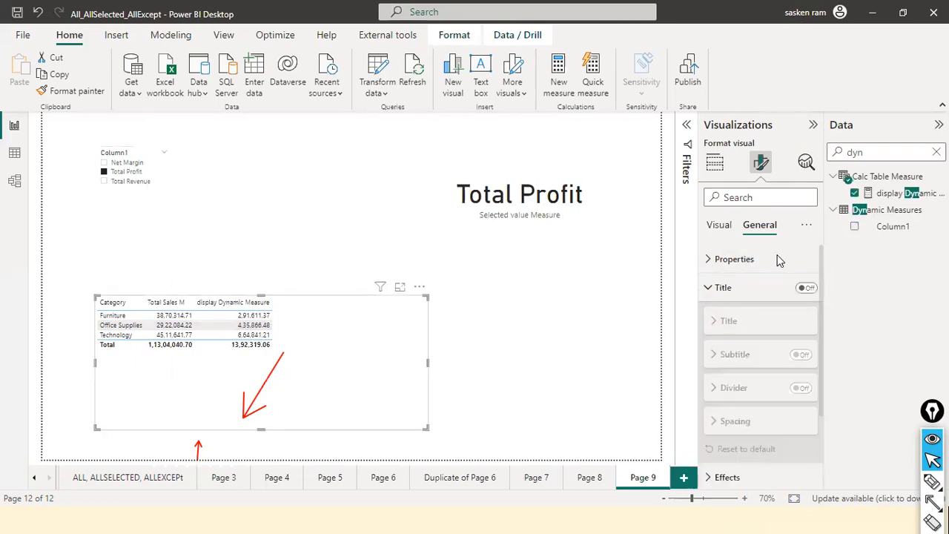
click(812, 290)
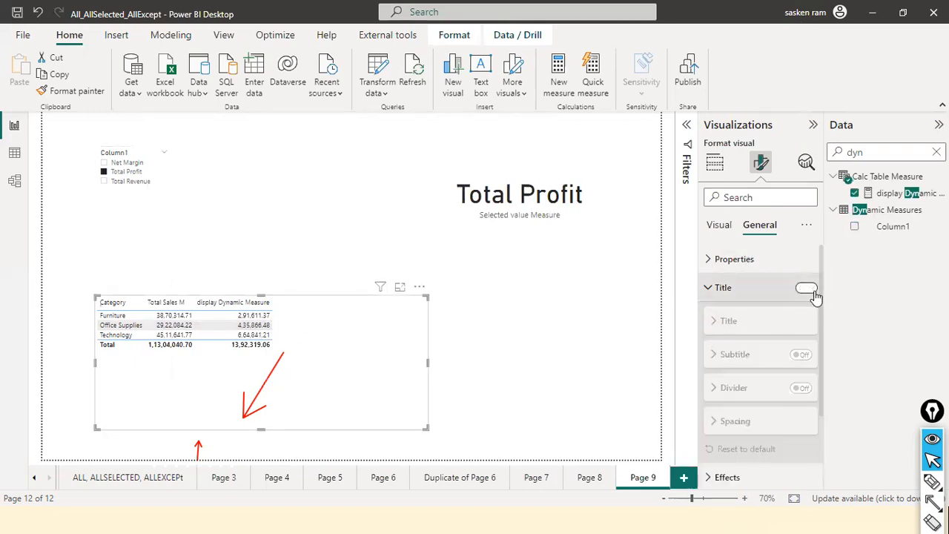
click(804, 358)
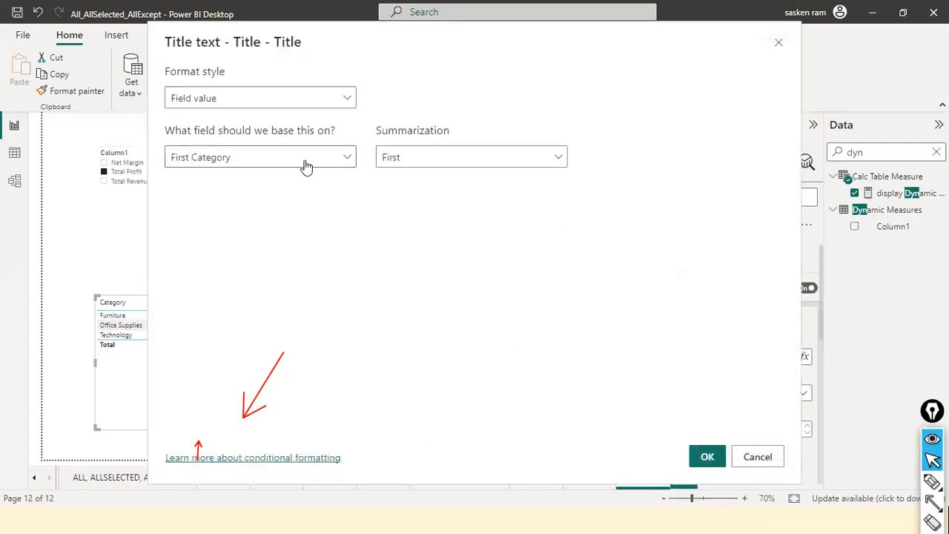
click(307, 164)
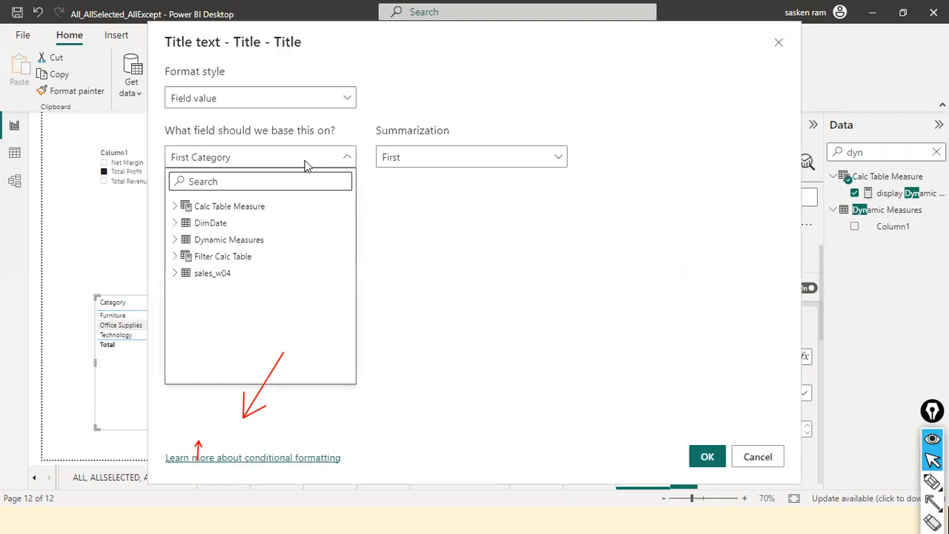
text(selec)
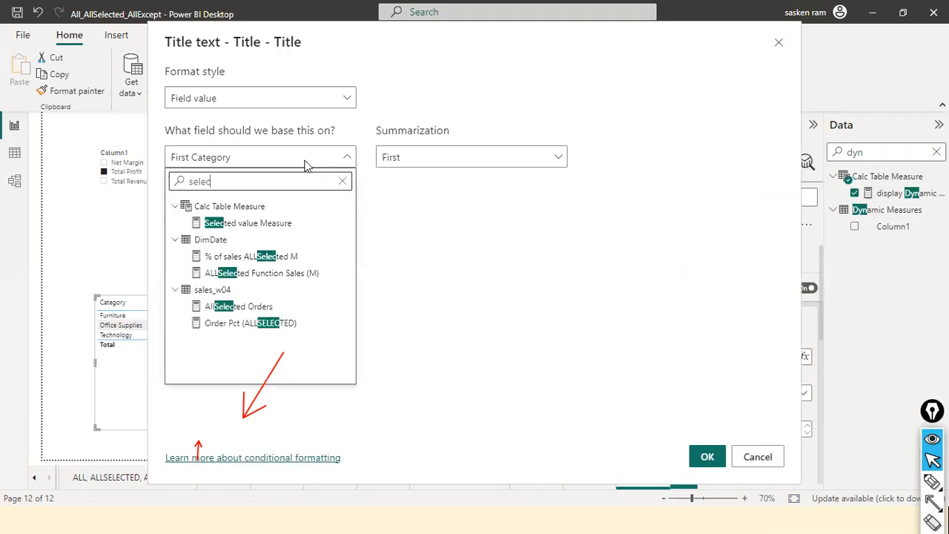
click(281, 224)
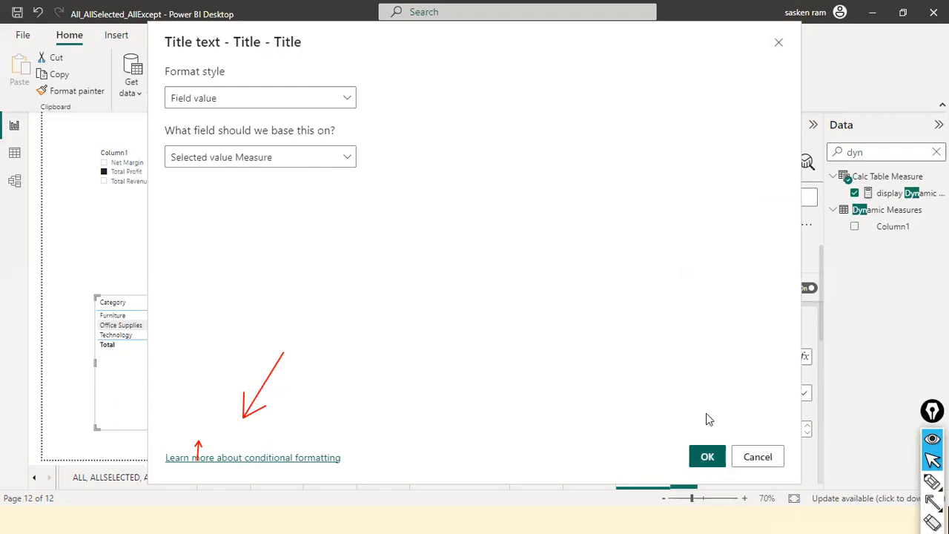
click(707, 456)
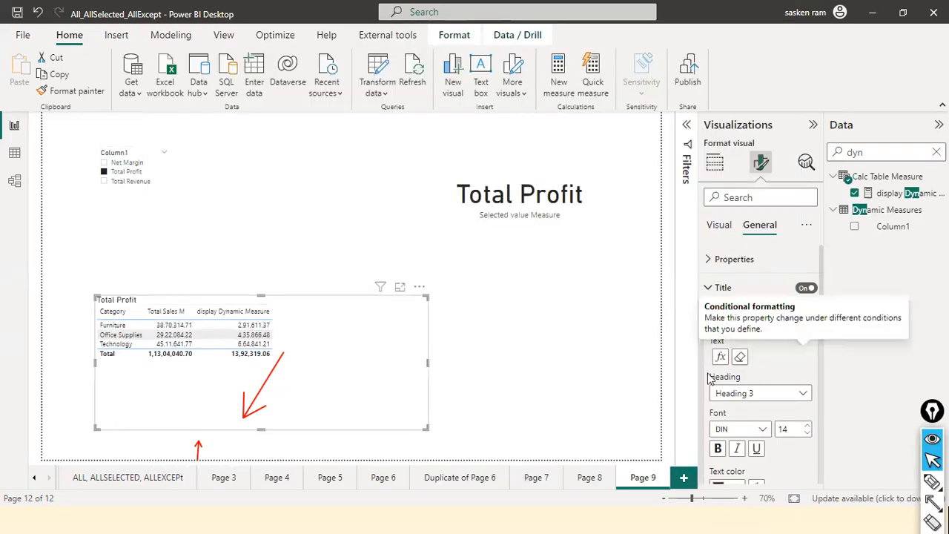
Step: Test the table's dynamic title with the slicer on Total Revenue and with its selection cleared
click(712, 225)
click(104, 182)
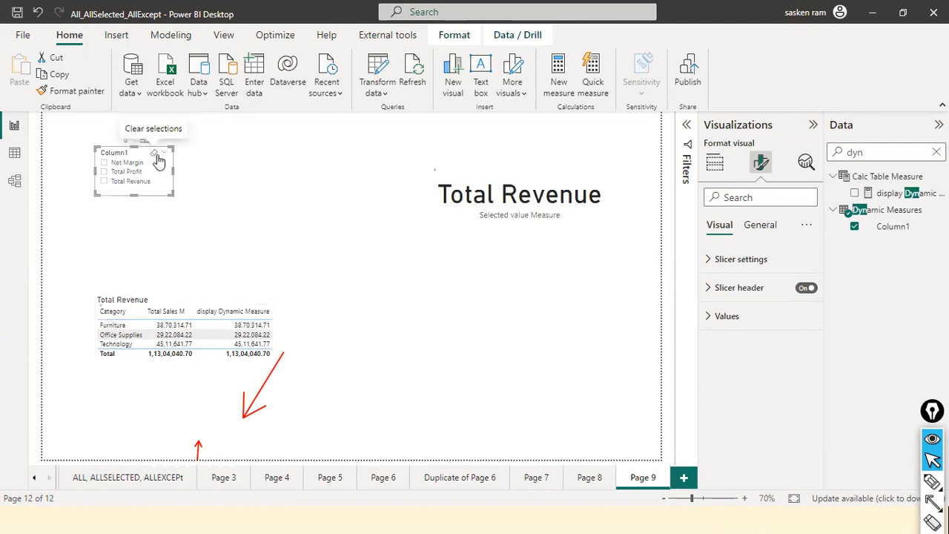
click(155, 154)
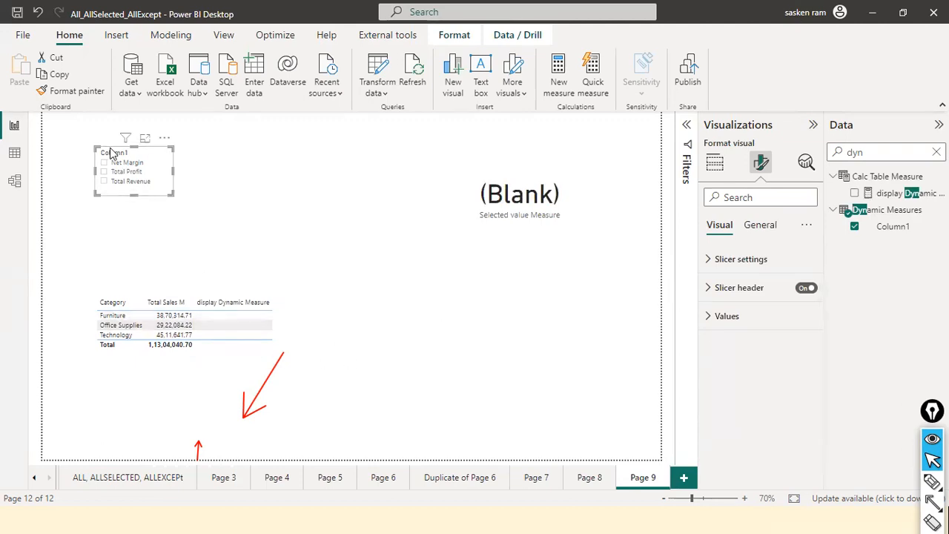
click(353, 334)
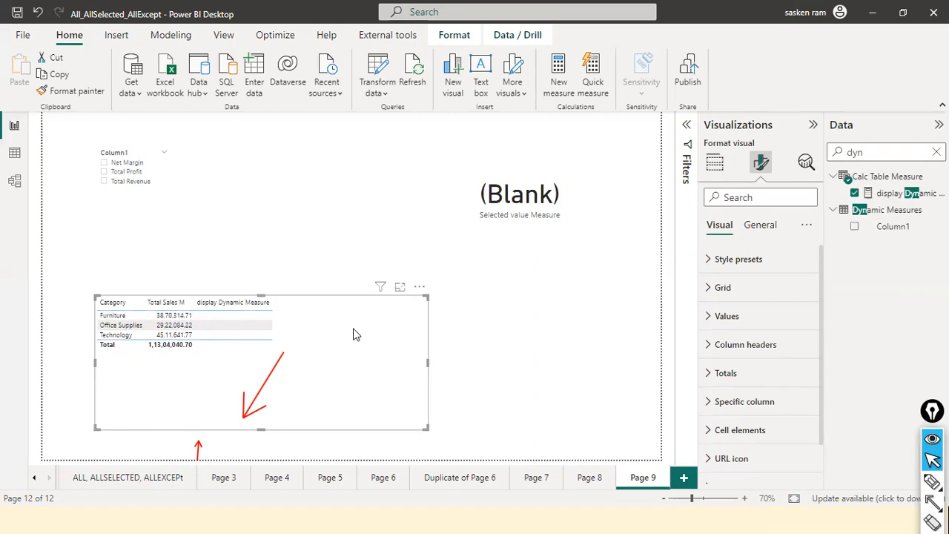
Step: Switch from the report to another open window
key(alt+Tab)
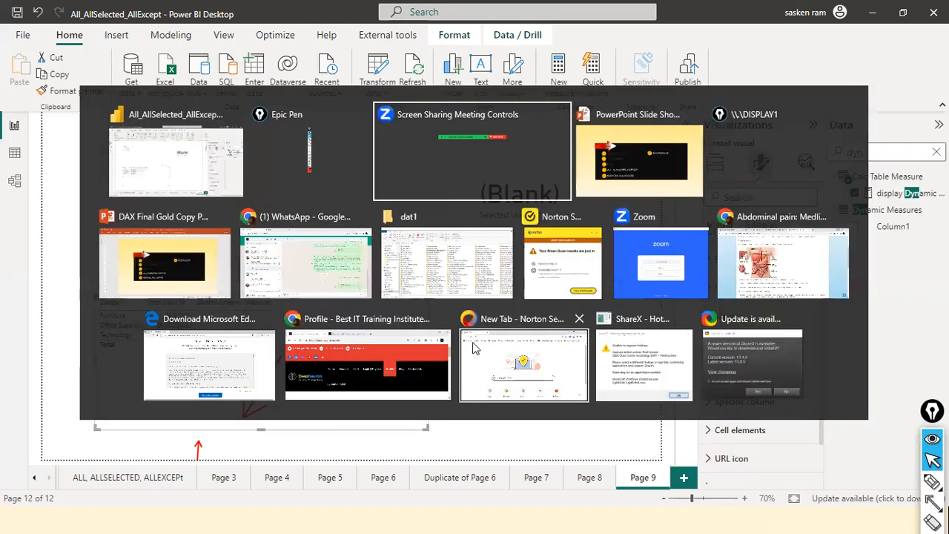